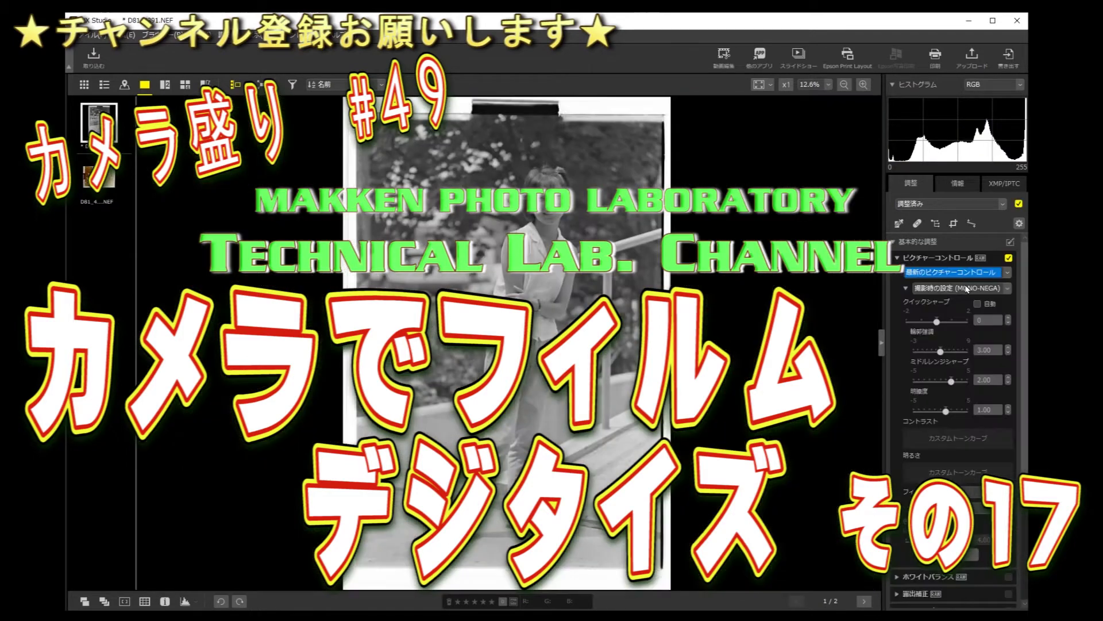
Step: Drag two RGB curve points into an S shape to boost the portrait's contrast
drag(951, 388, 951, 373)
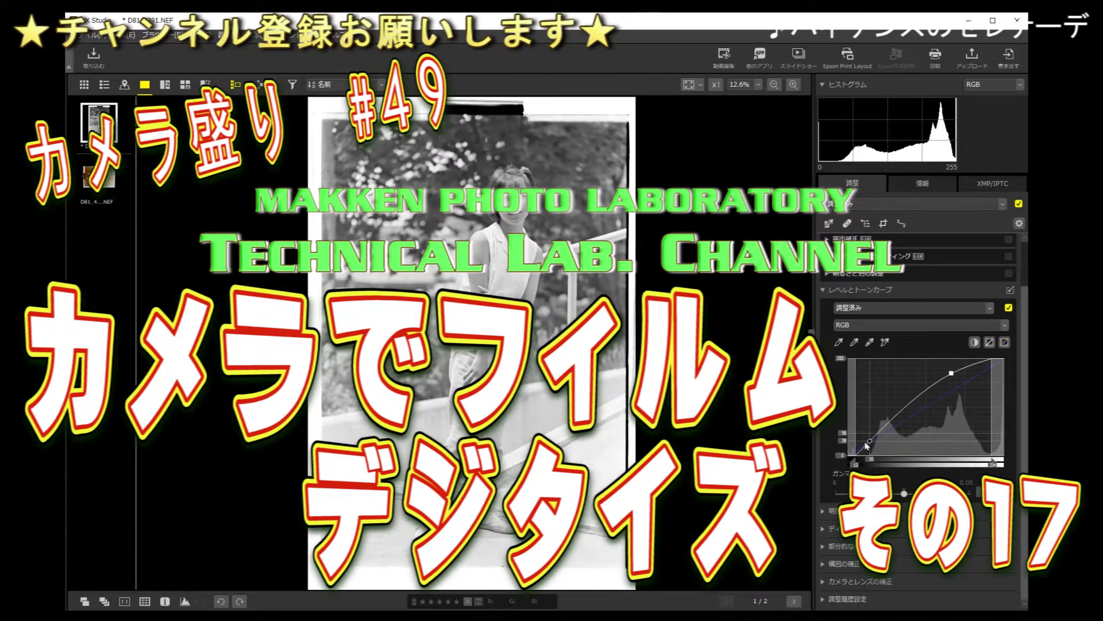
drag(875, 437, 875, 441)
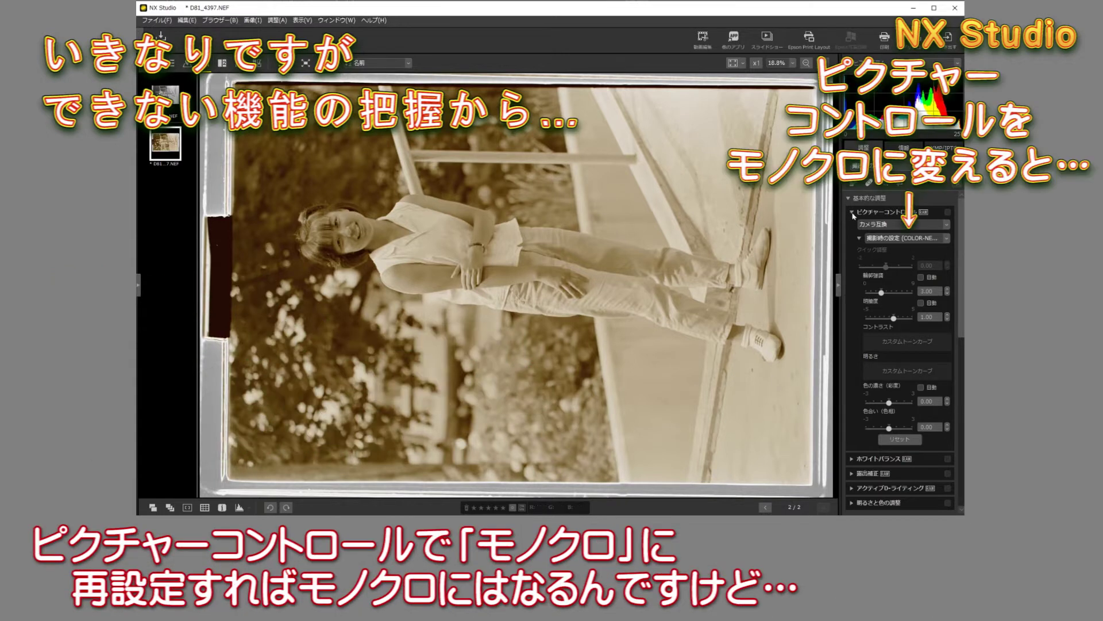
click(921, 239)
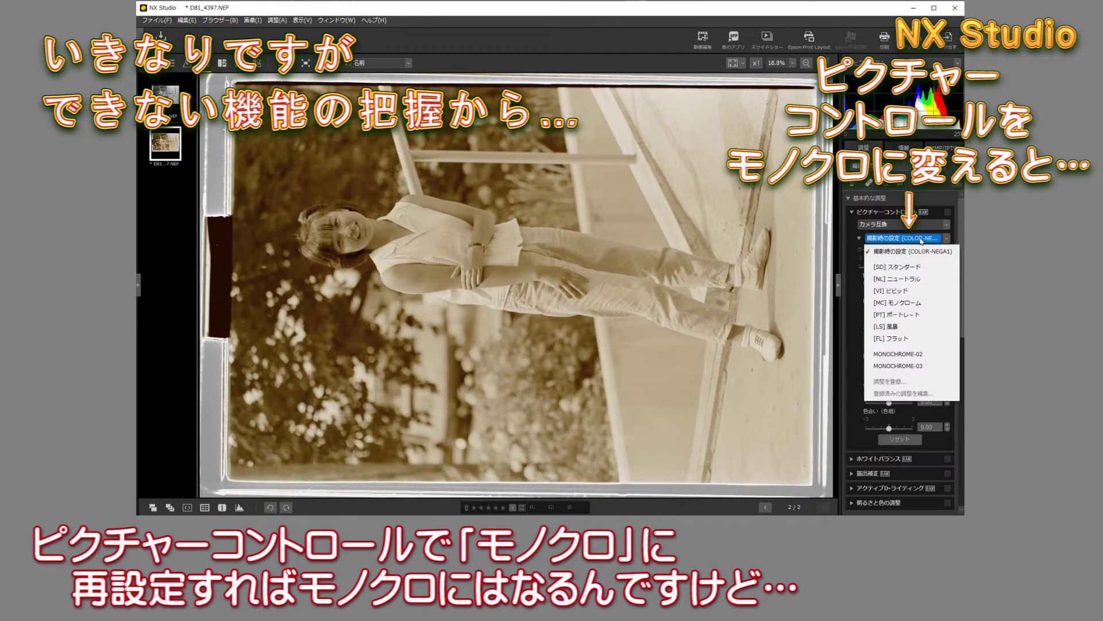
click(923, 303)
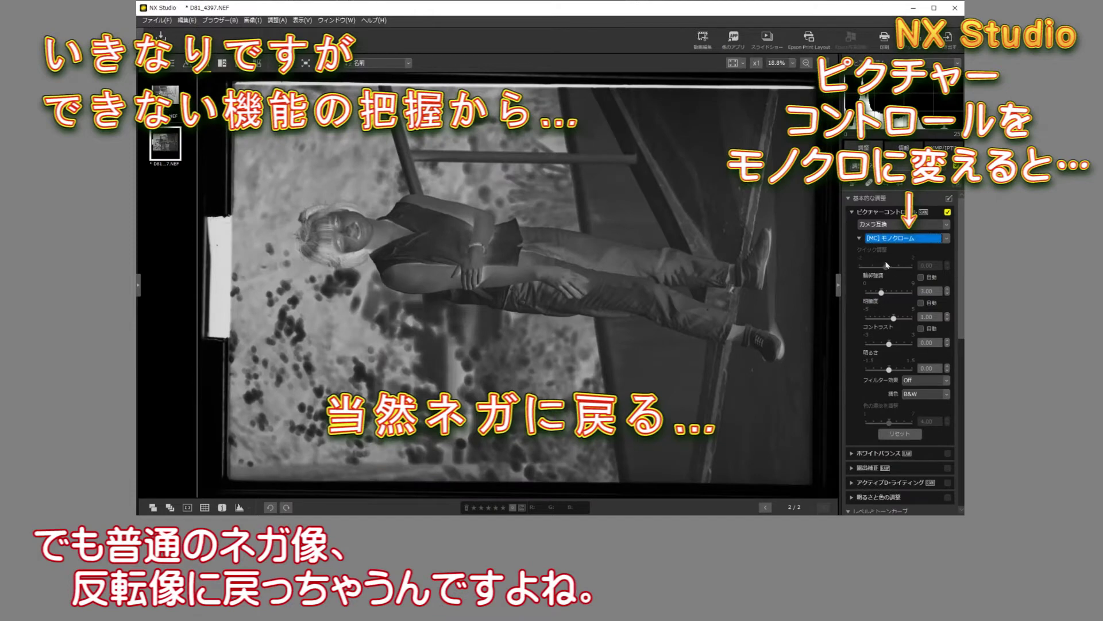
click(852, 212)
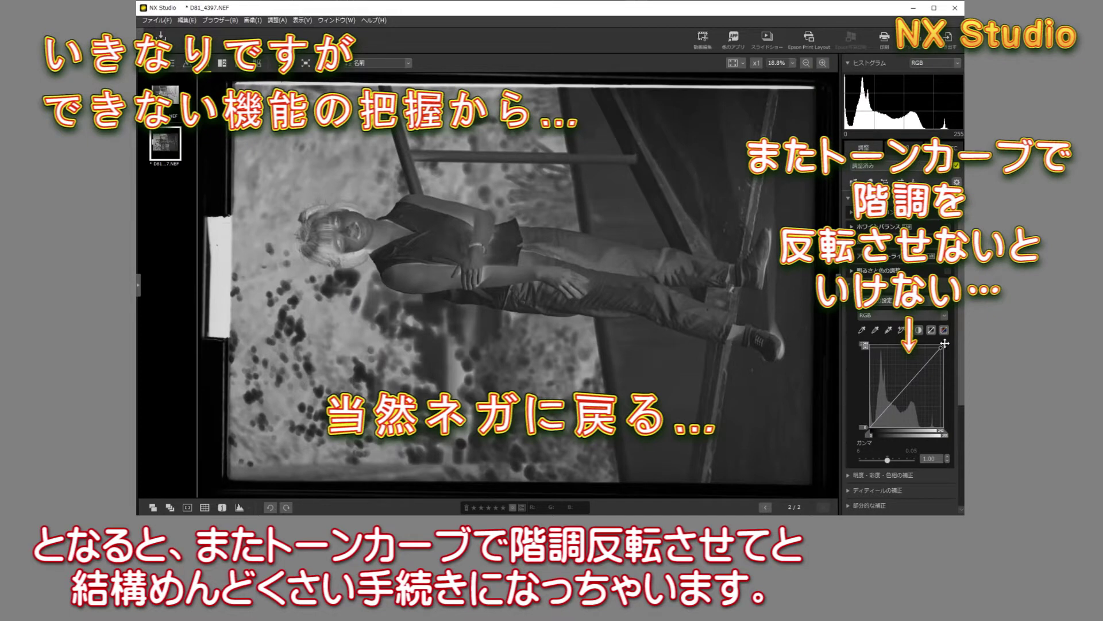
drag(944, 347, 947, 408)
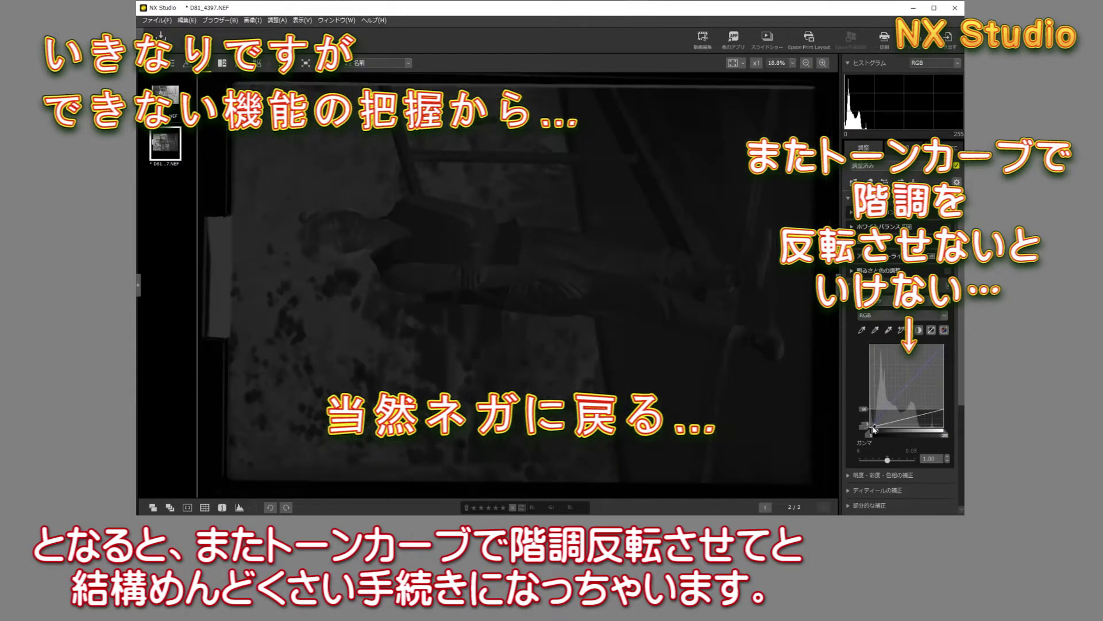
drag(870, 427, 855, 342)
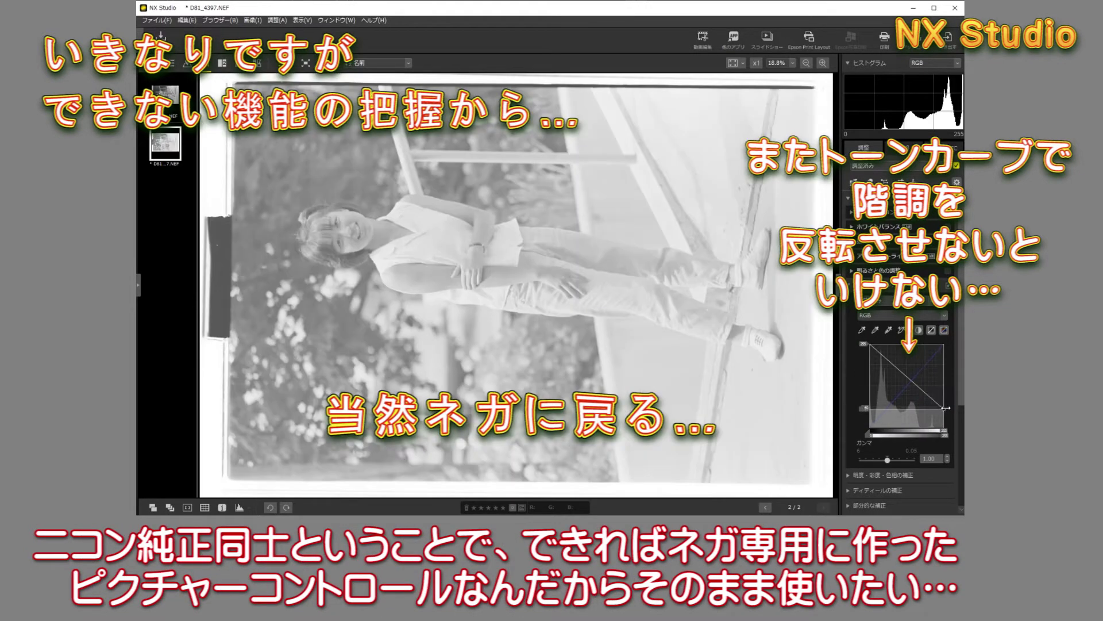
drag(945, 410, 946, 432)
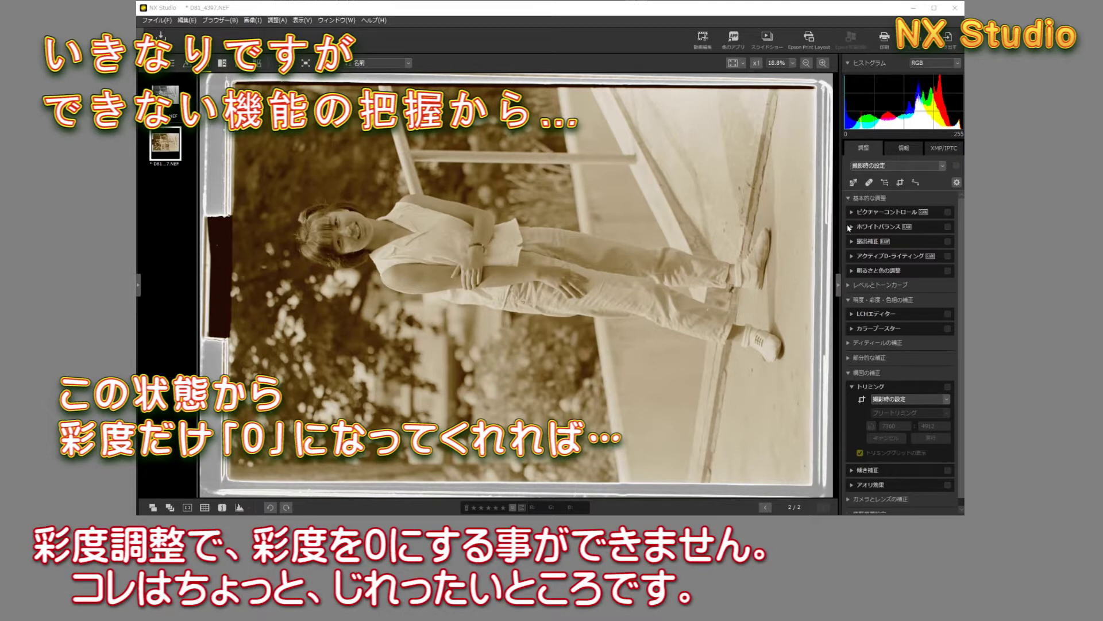
Step: Lower saturation across all hues in the LCH Editor, then set white balance from a photo grey point
click(852, 270)
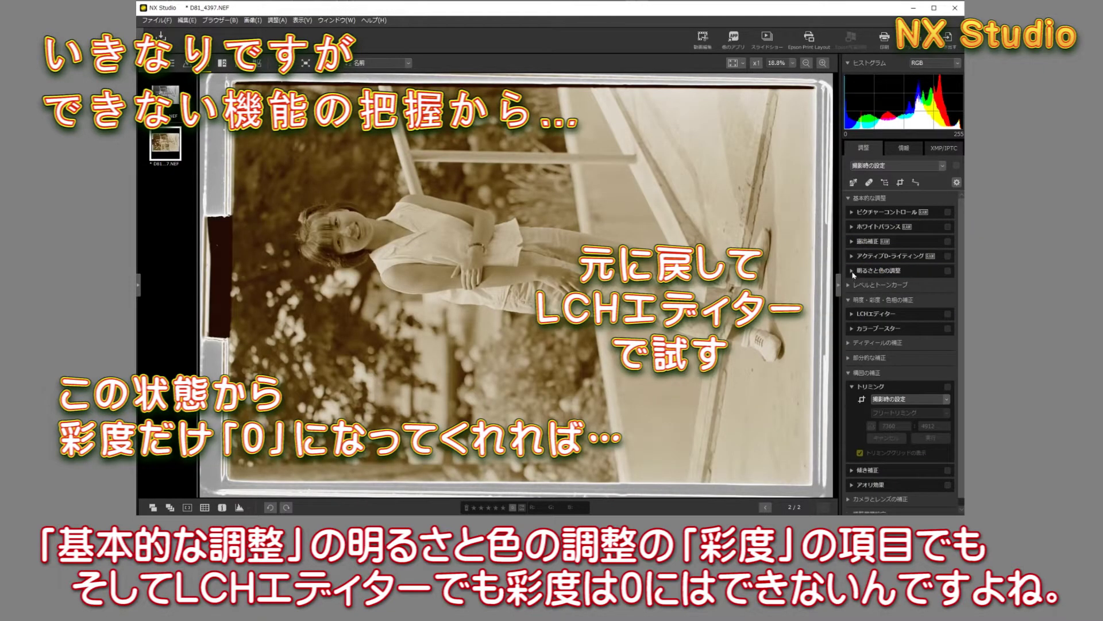
click(851, 314)
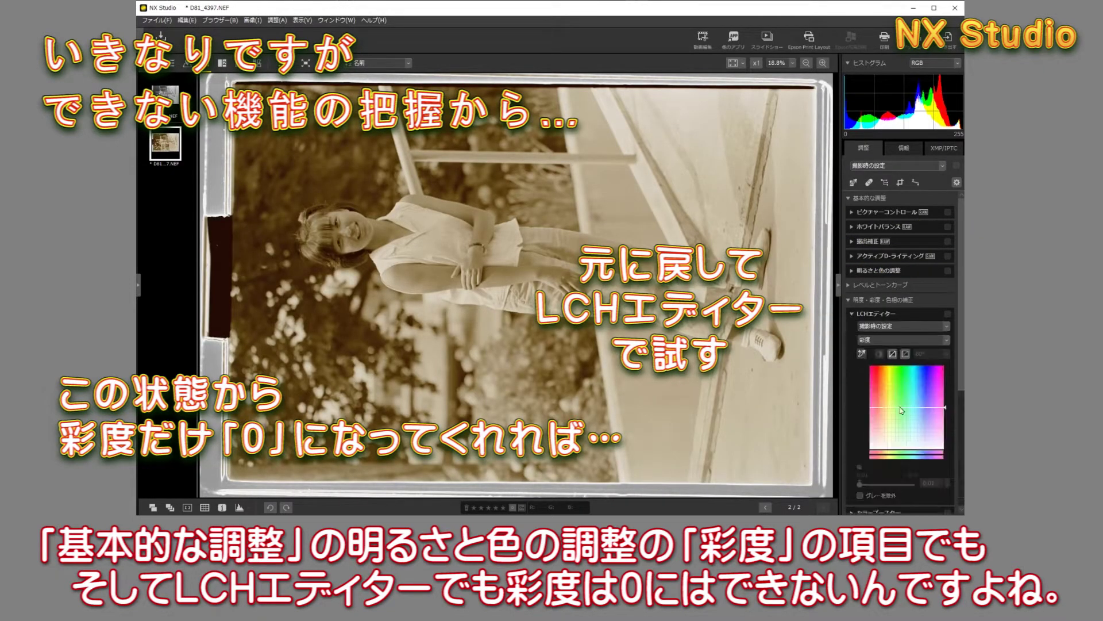
drag(945, 407, 948, 449)
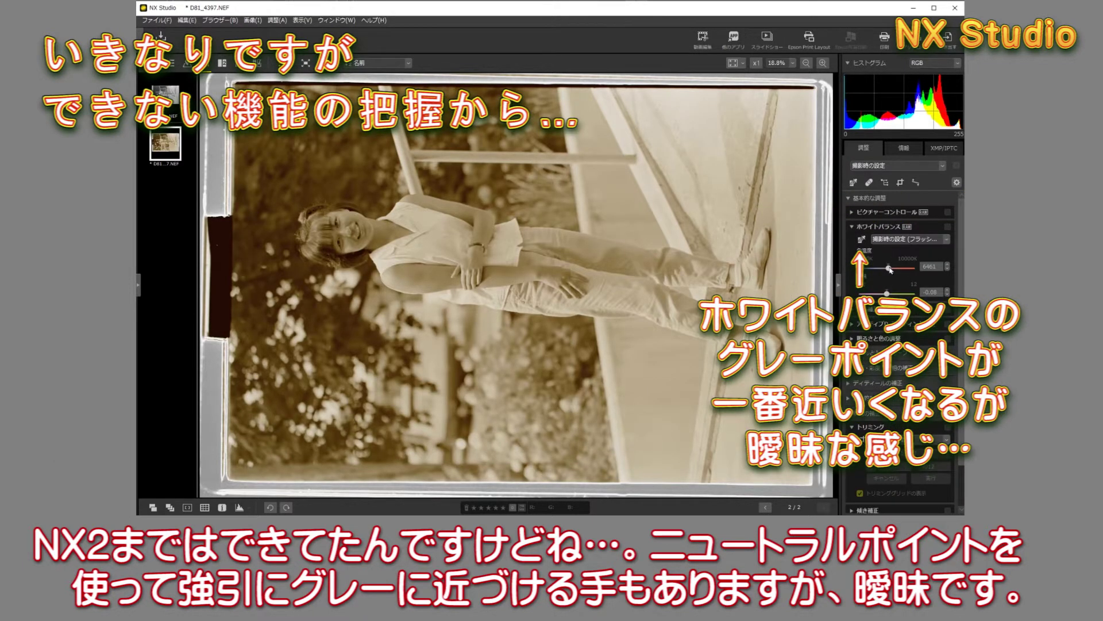
click(861, 238)
click(315, 306)
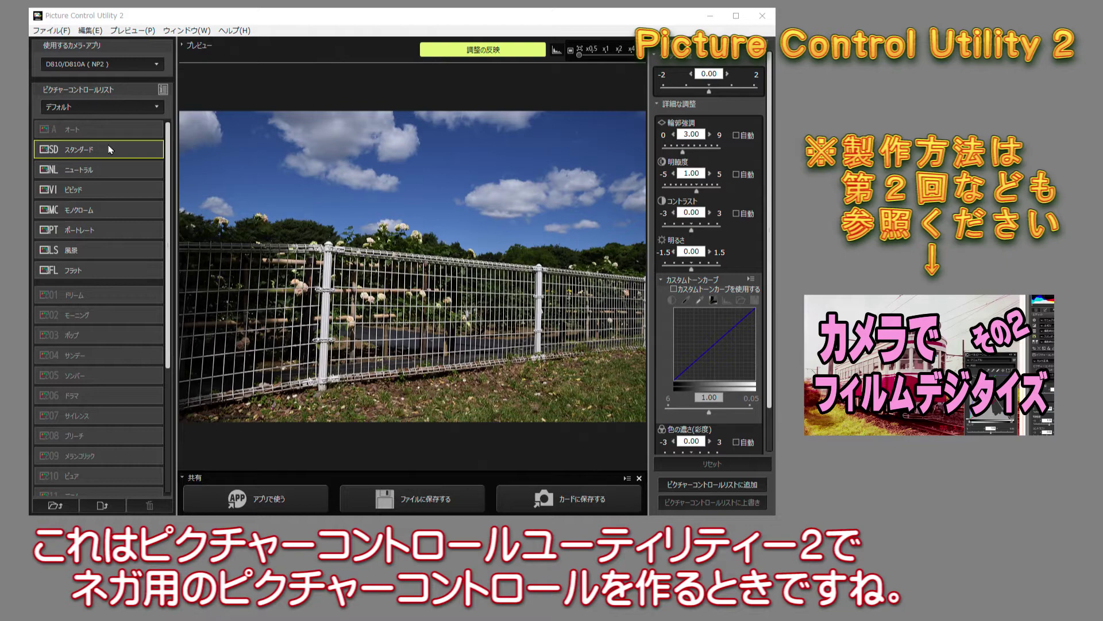
Step: Base the picture control on モノクローム and enable 'Use custom tone curve'
click(113, 212)
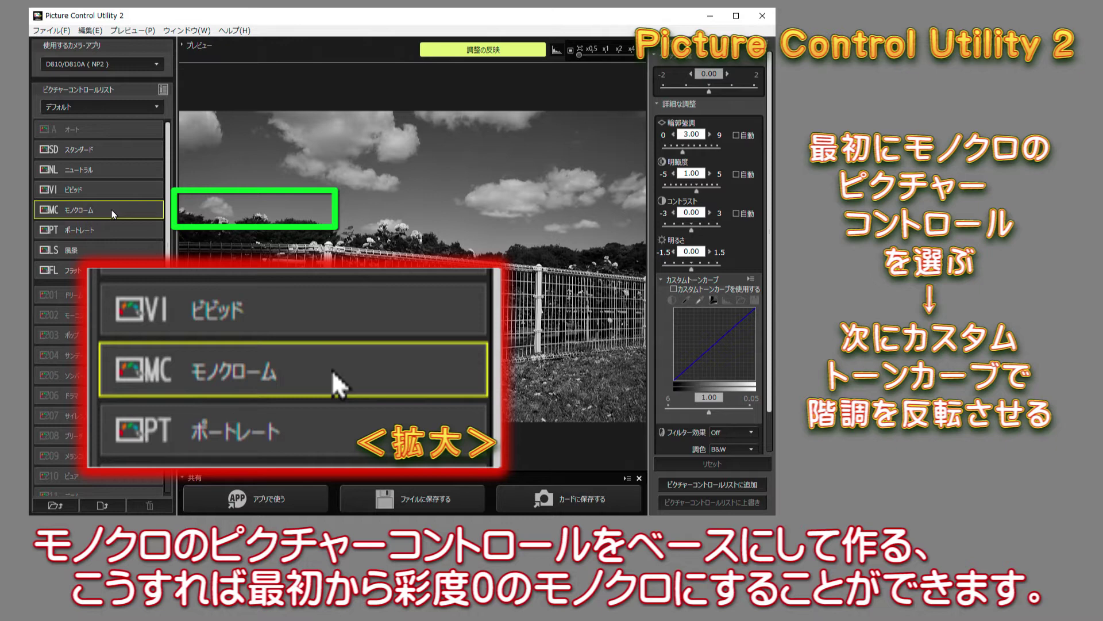
click(675, 290)
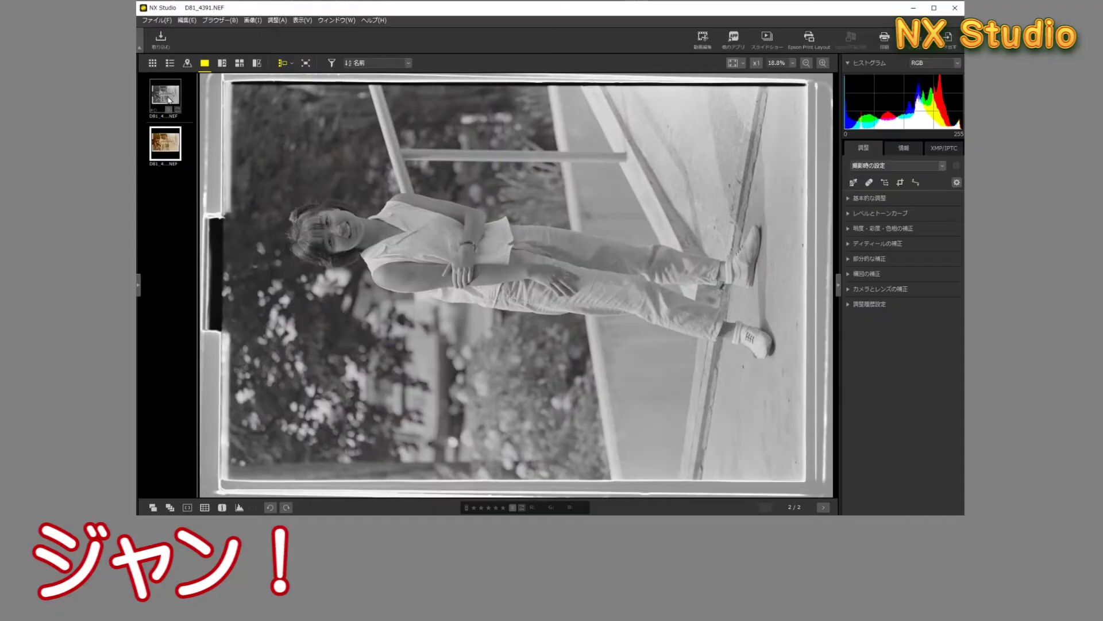
Step: Display image 1/2, the black-and-white scan of the standing woman
click(165, 95)
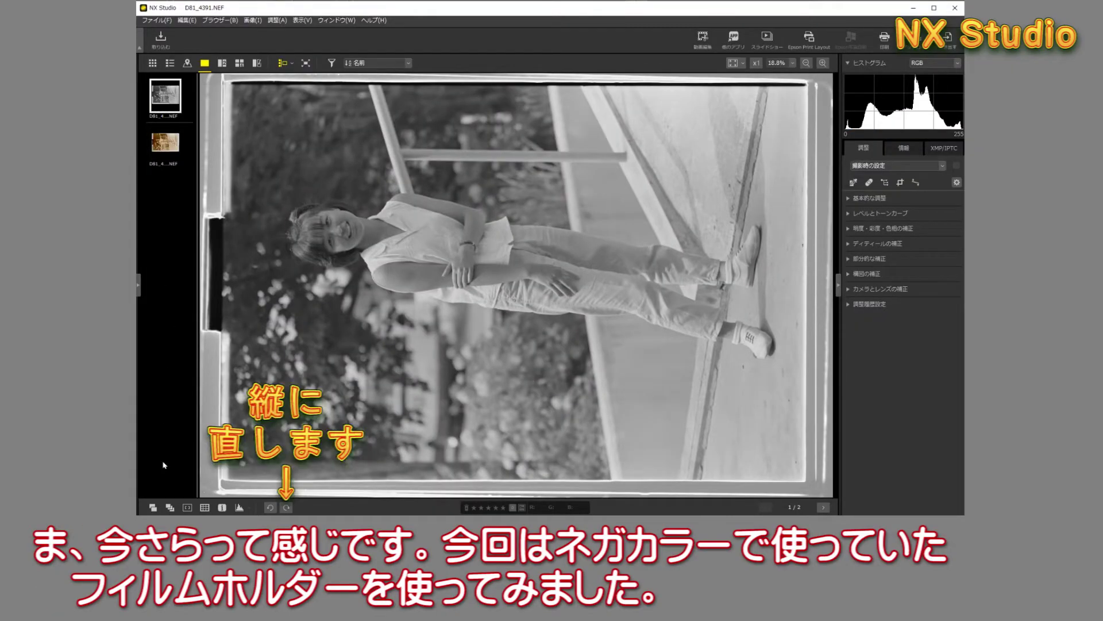
Step: Rotate the scan clockwise so it stands upright in portrait orientation
click(286, 507)
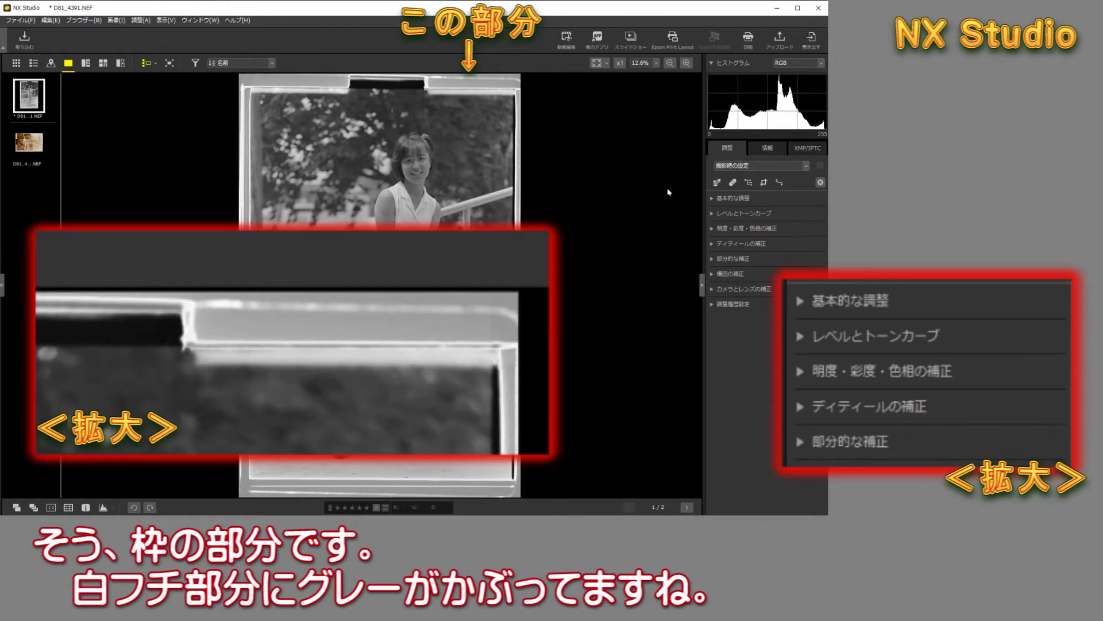
Step: Switch Picture Control from カメラ互換 to 最新のピクチャーコントロール, clearing the border's grey cast
click(712, 198)
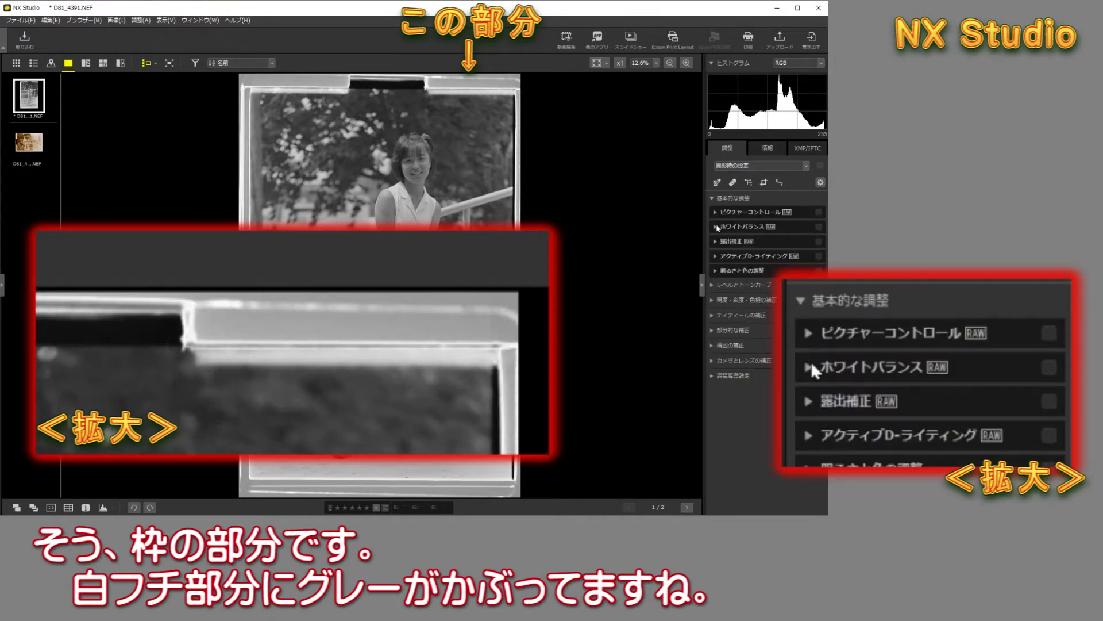
click(716, 212)
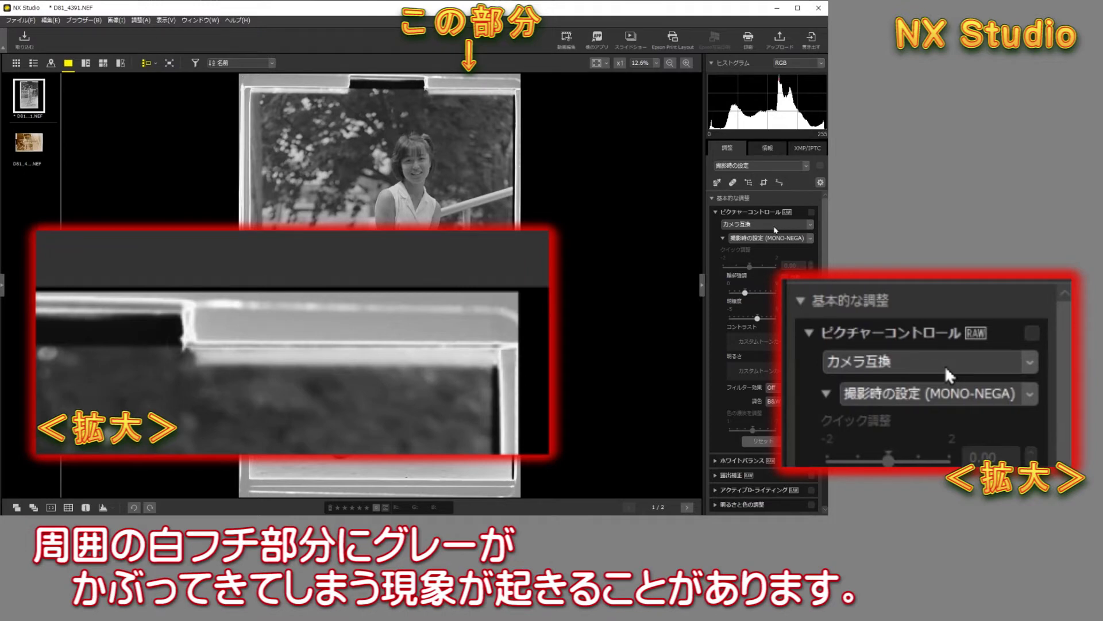
click(775, 229)
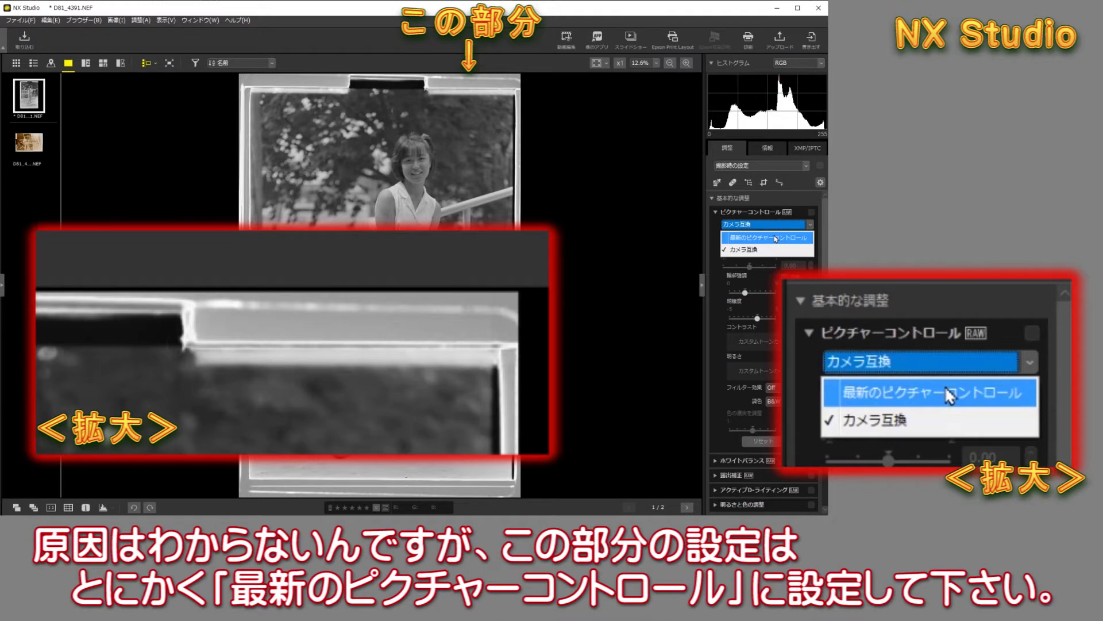
click(776, 237)
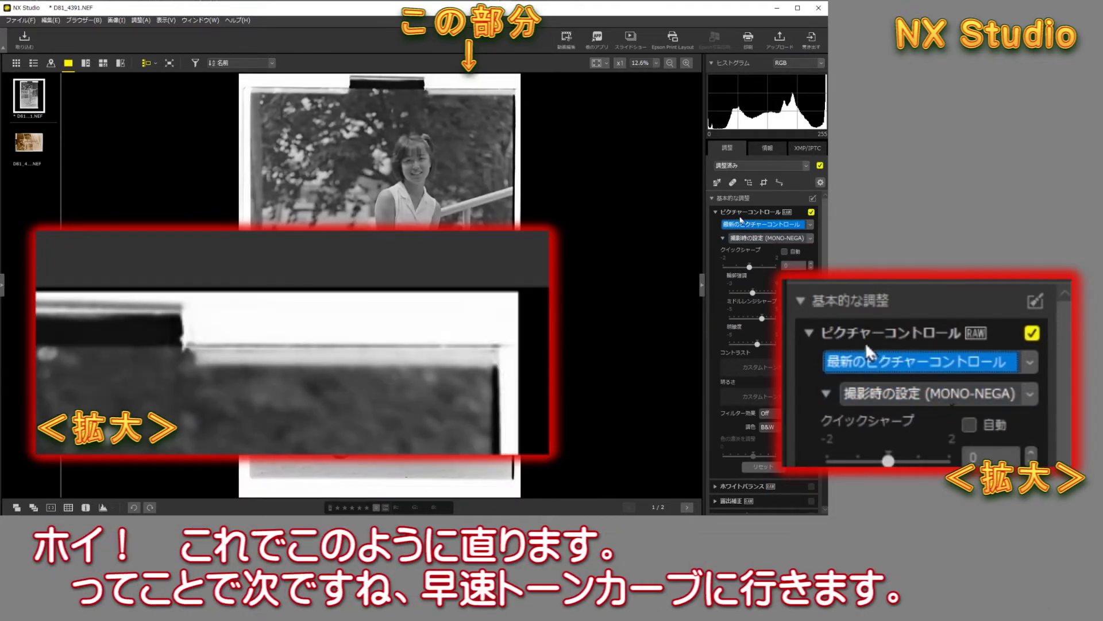
click(715, 212)
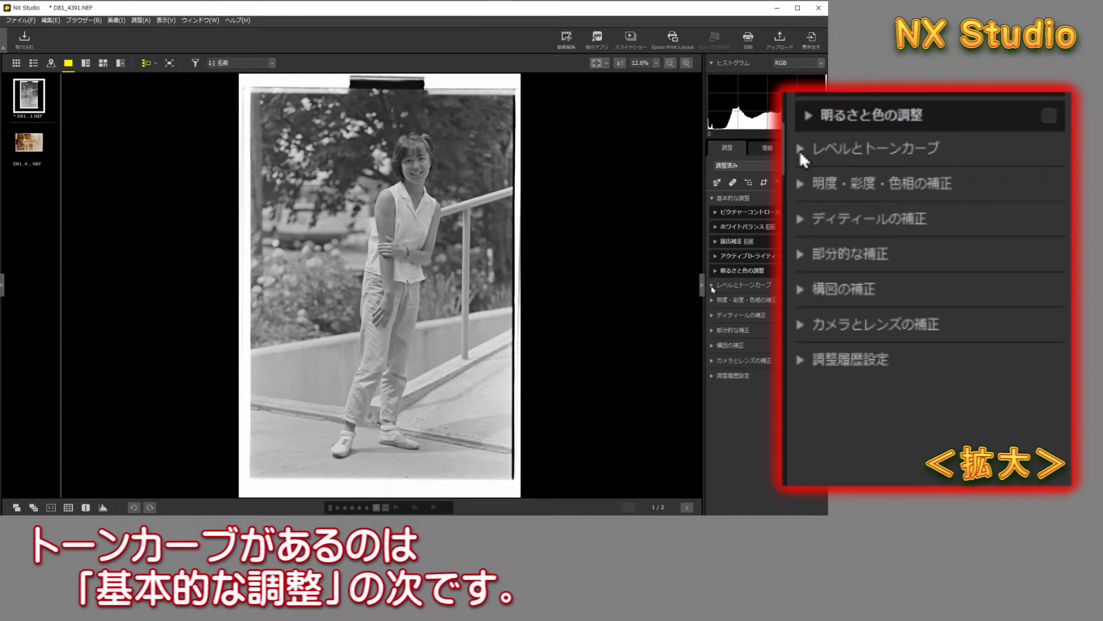
Step: Expand レベルとトーンカーブ to show the RGB tone curve over the histogram
click(713, 285)
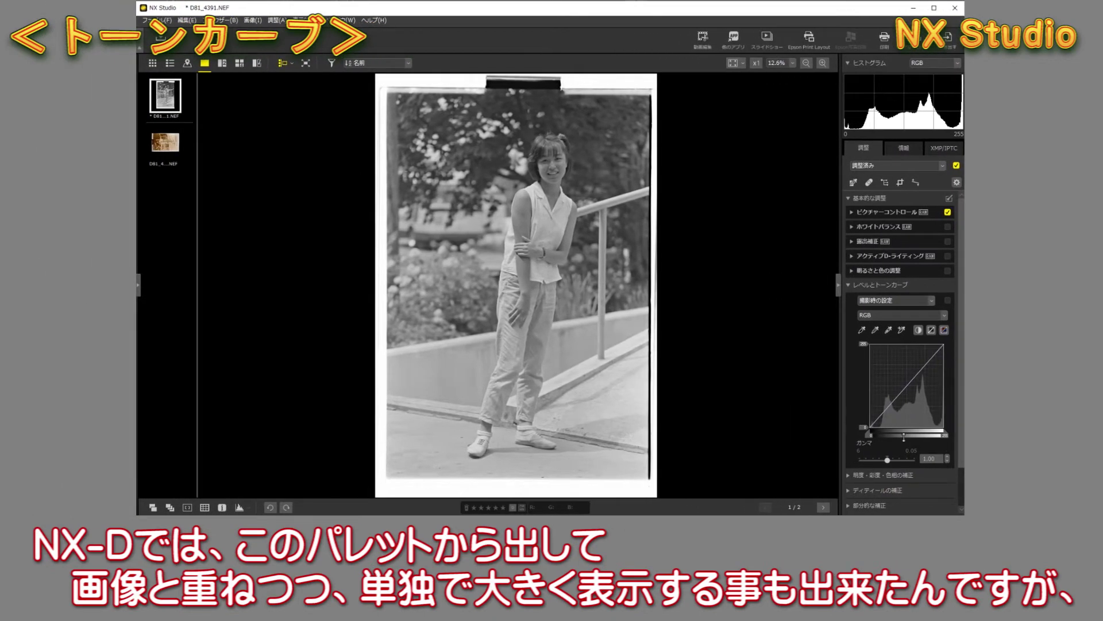
scroll(916, 448, down, 2)
scroll(915, 447, down, 1)
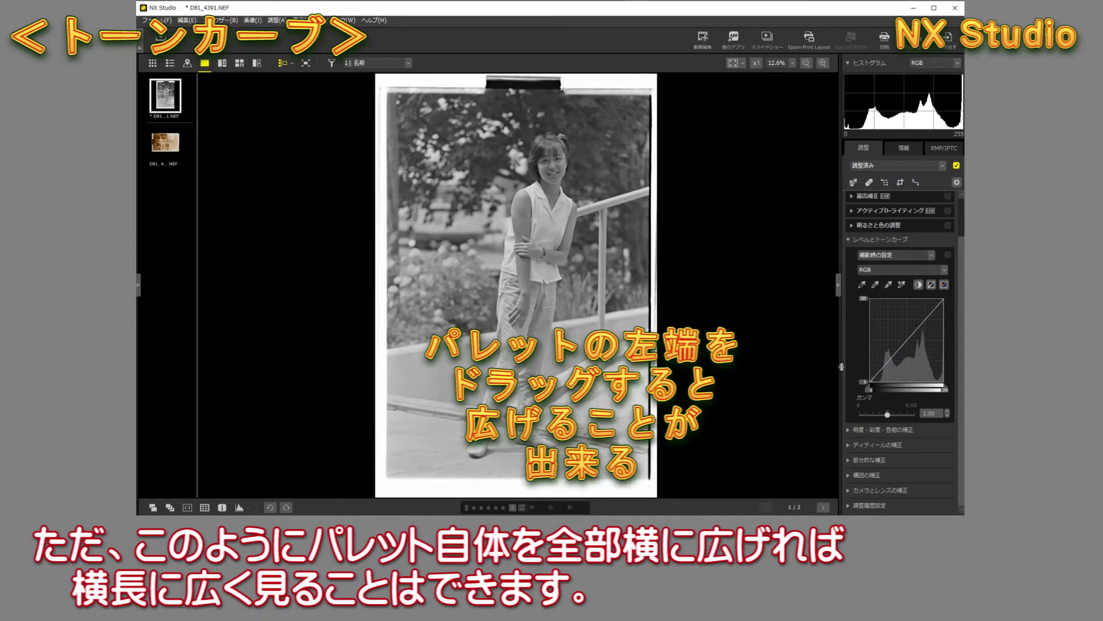
Step: Widen the adjustment palette so the tone-curve graph and histogram display larger
drag(840, 366, 781, 370)
drag(781, 370, 782, 370)
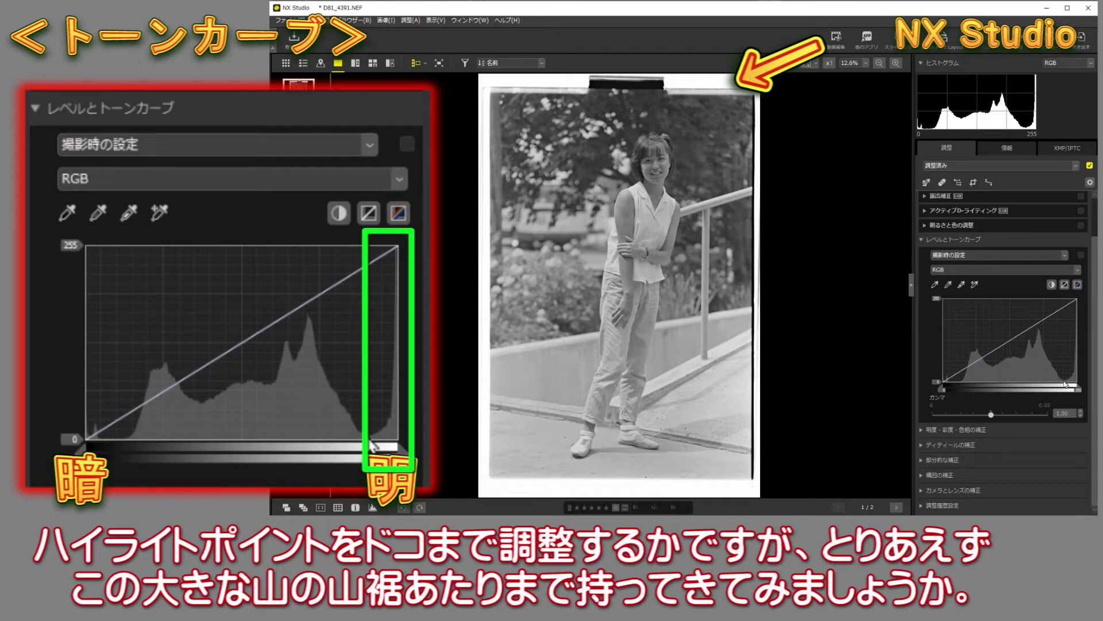
mouse_move(1081, 360)
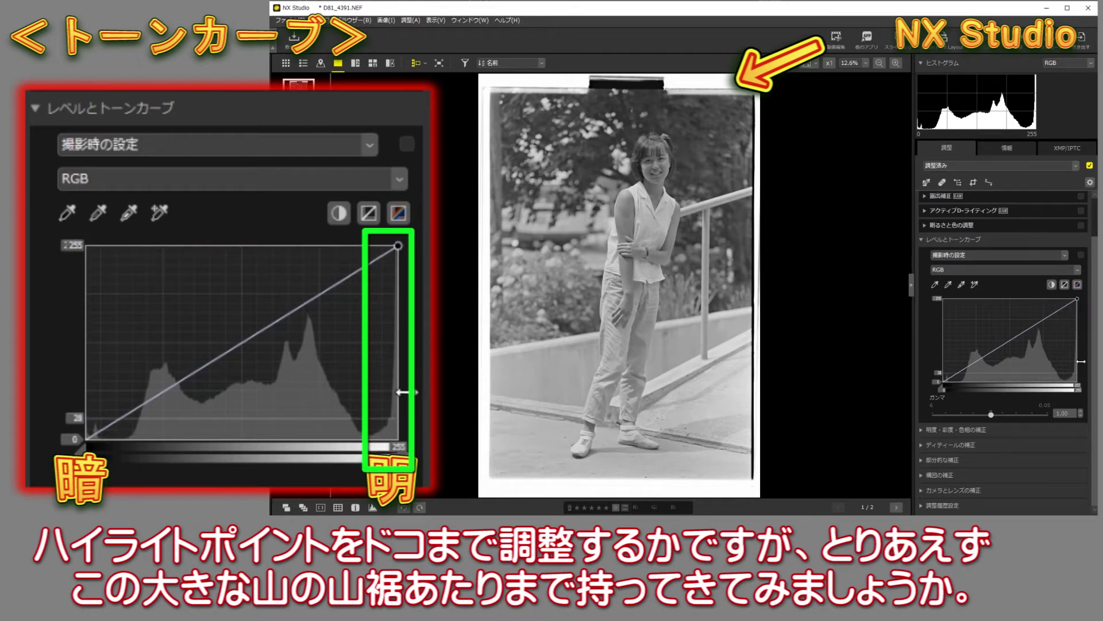
Step: Pull the white point left to the base of the histogram's highlight end
drag(1081, 361, 1078, 361)
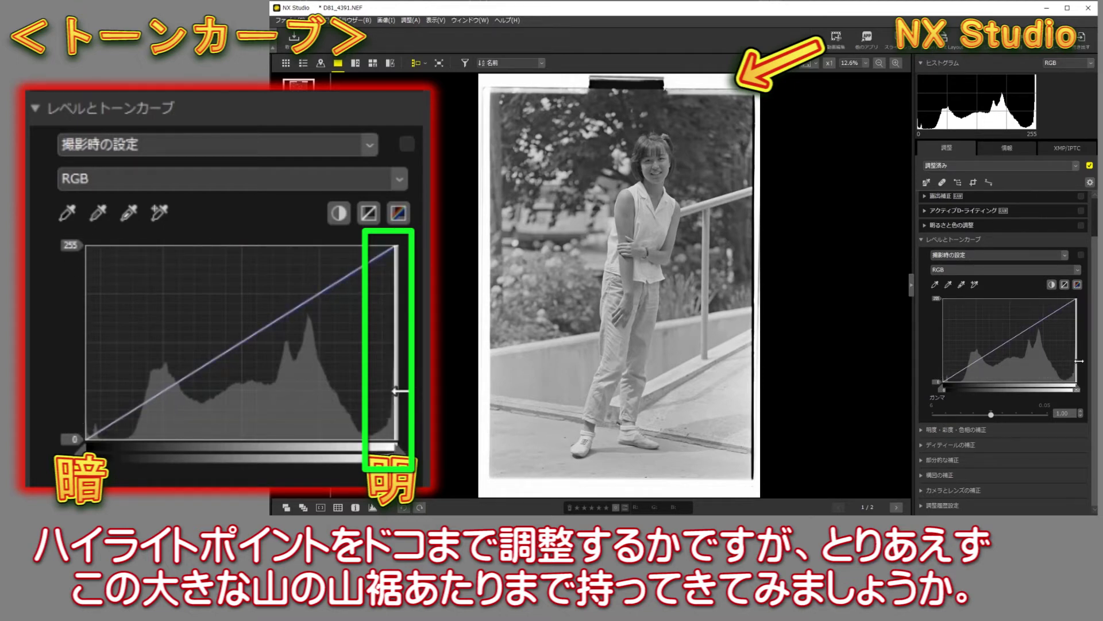
drag(1079, 361, 1071, 361)
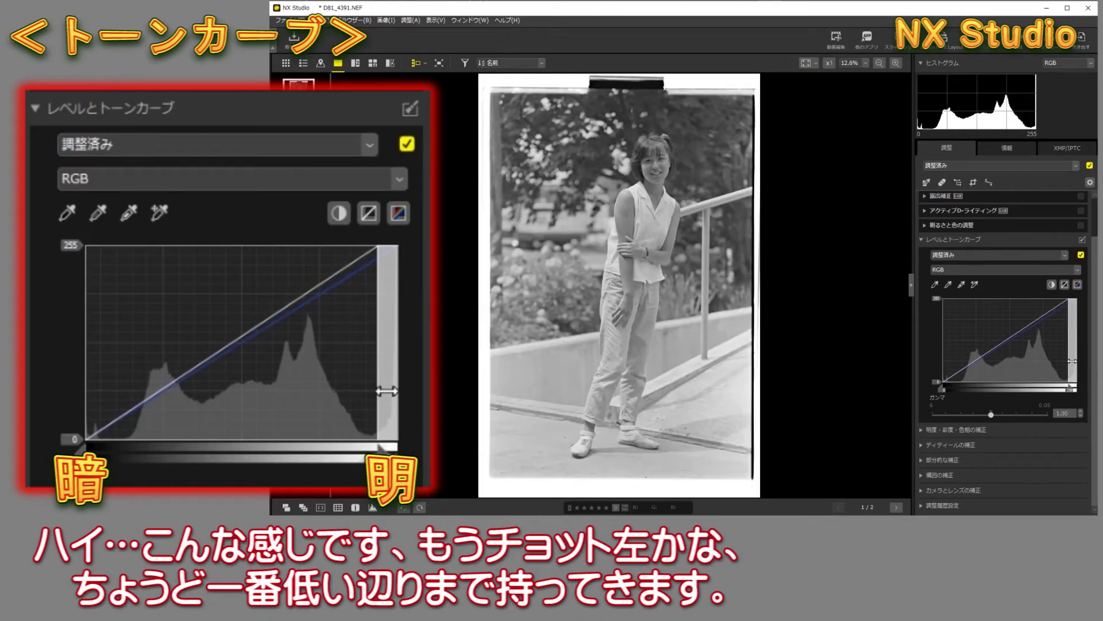
drag(1072, 361, 1070, 362)
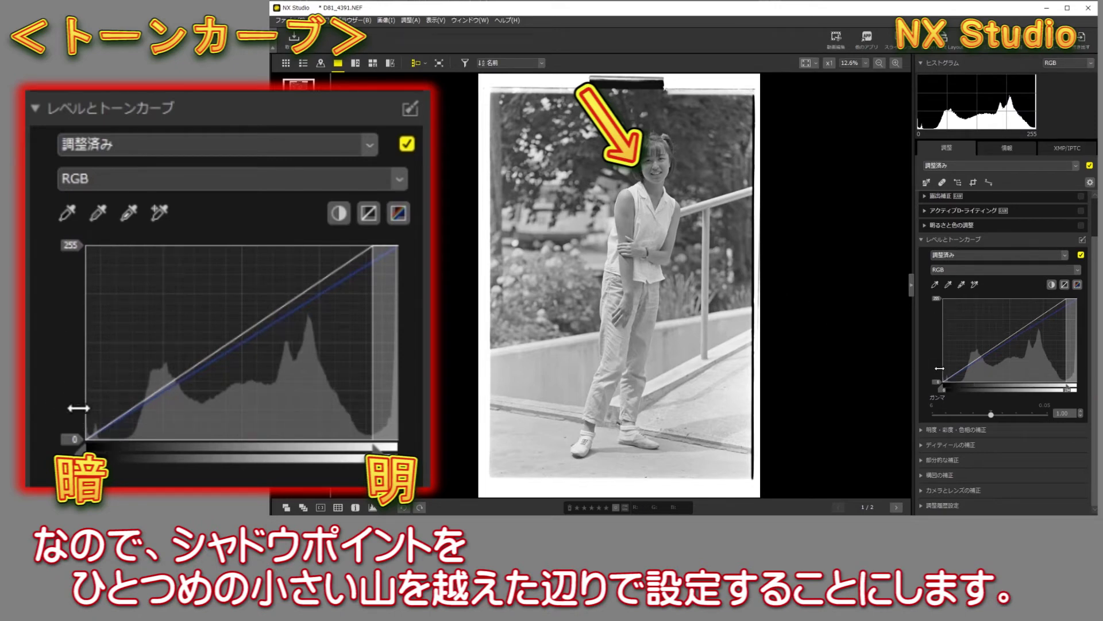
Step: Move the black point right to just past the first small shadow bump
drag(943, 368, 949, 368)
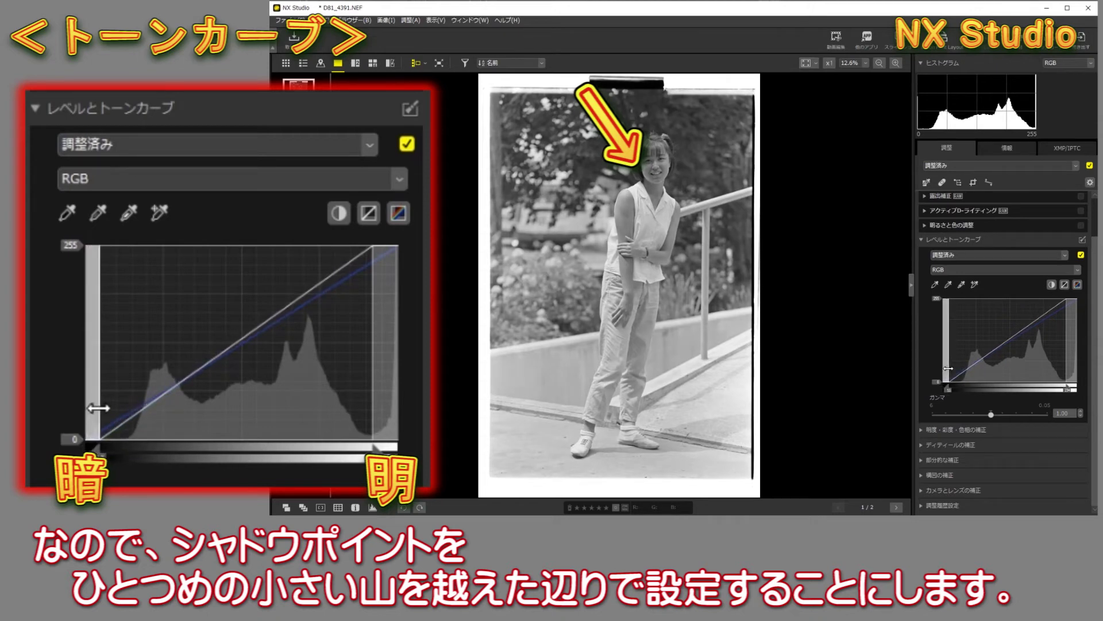
drag(949, 368, 947, 368)
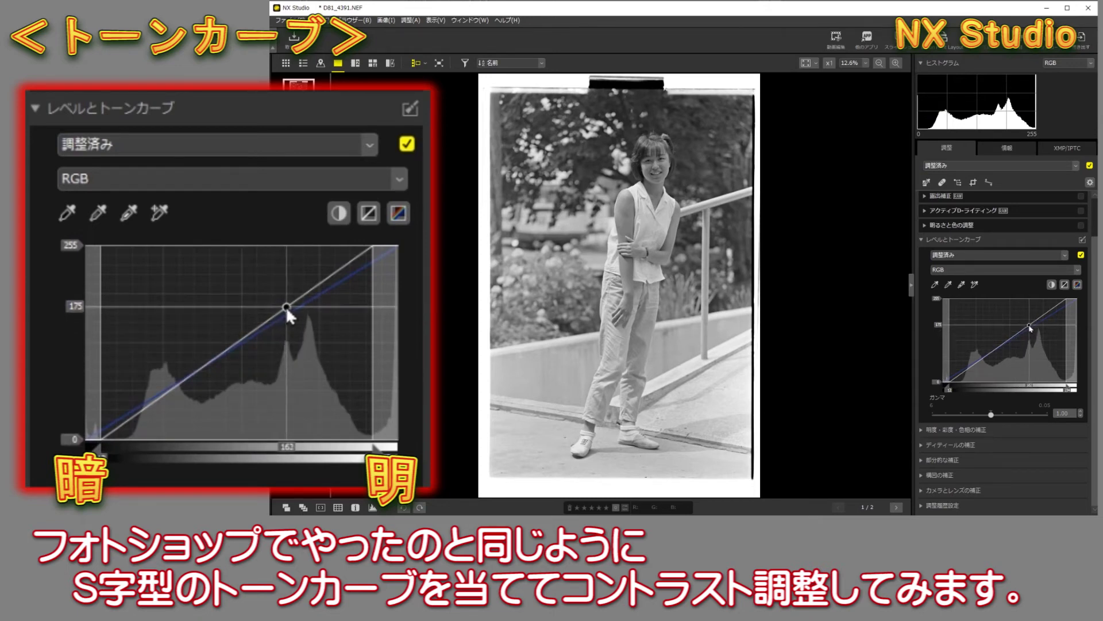
Step: Raise the highlight end and pull a shadow point at 44 down to about 39, adding a midtone anchor
drag(1030, 327, 1033, 311)
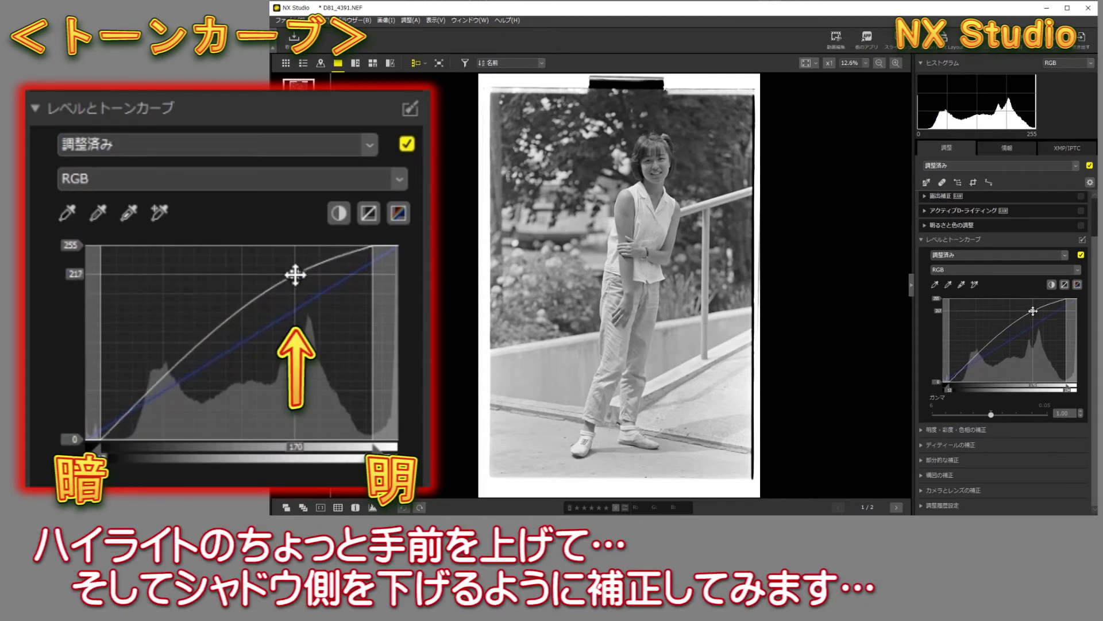
drag(1033, 311, 1032, 311)
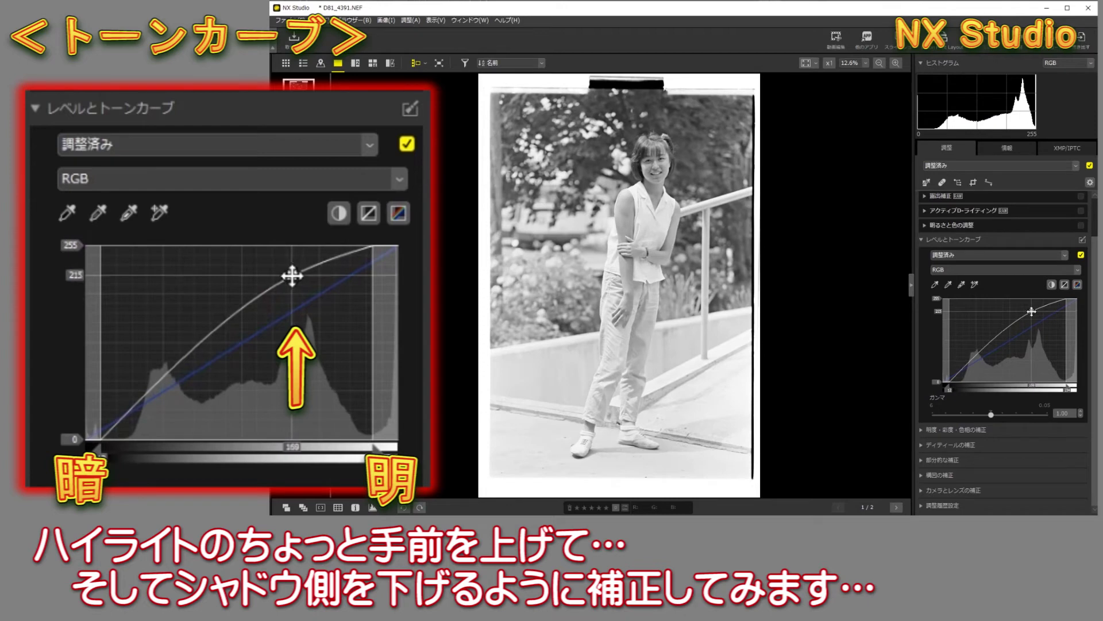
click(963, 370)
drag(963, 371, 967, 368)
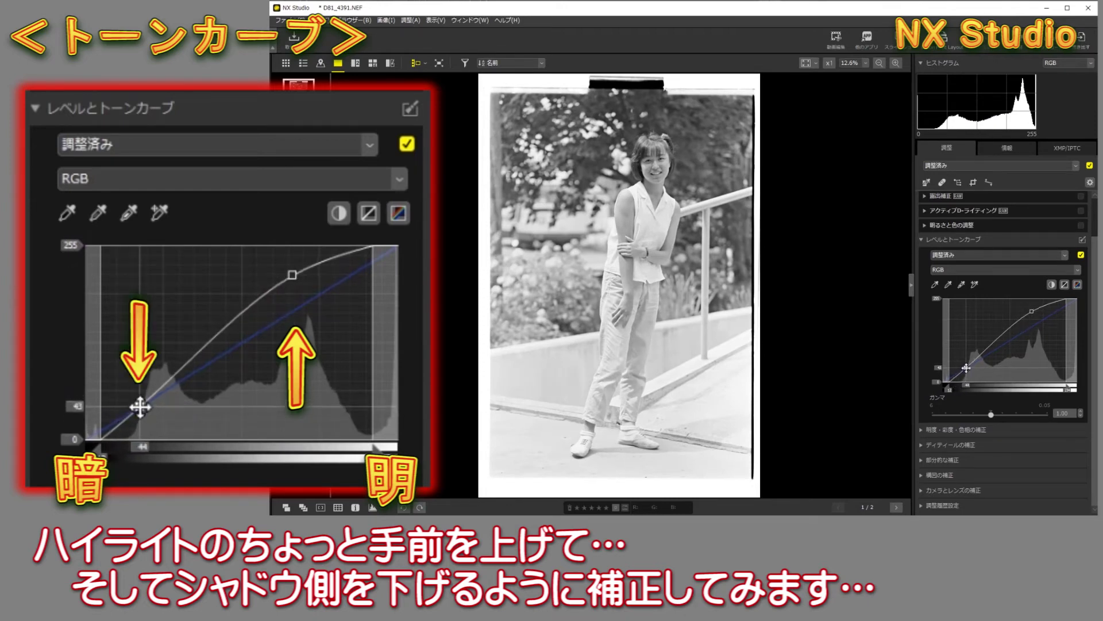
drag(967, 368, 966, 370)
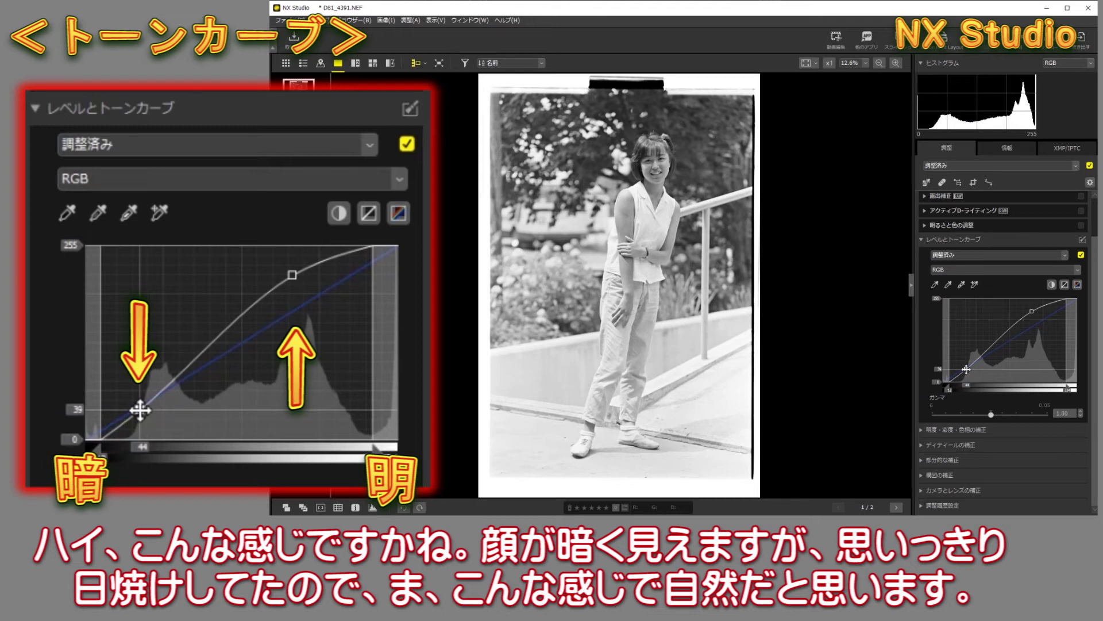
click(1001, 337)
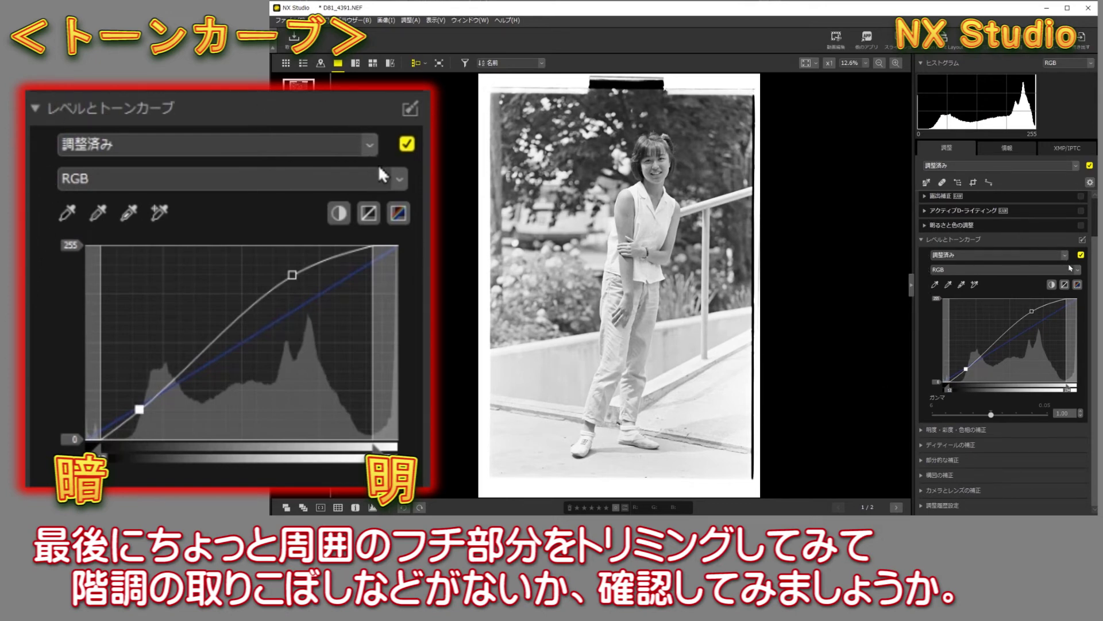
Step: Collapse Basic Adjustments and start cropping with the はがき (3:2) aspect ratio
scroll(1094, 255, up, 3)
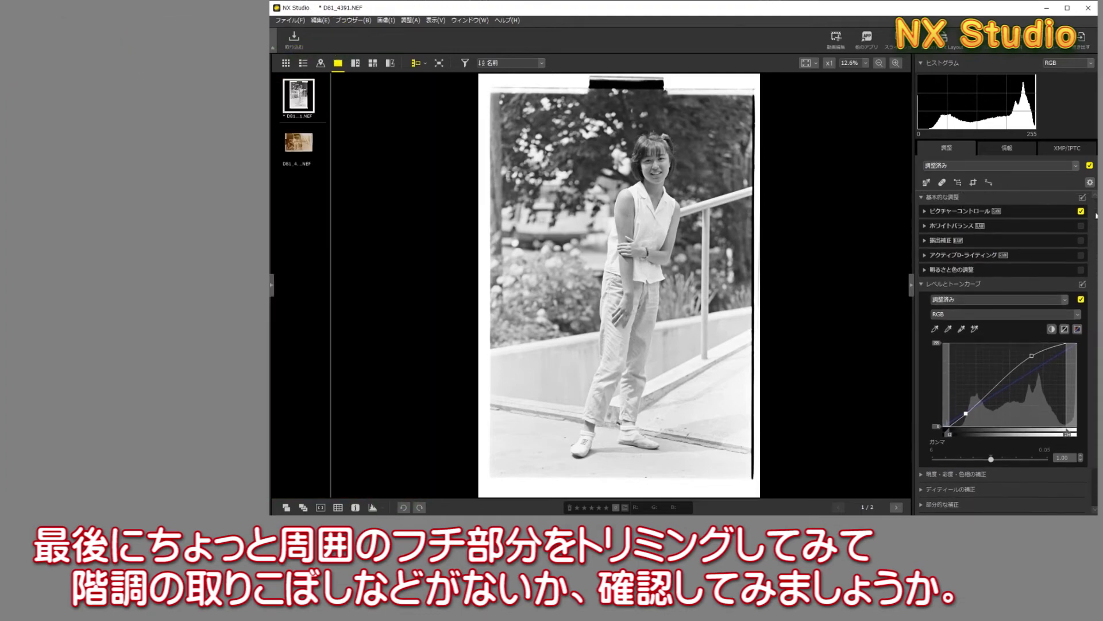
click(921, 199)
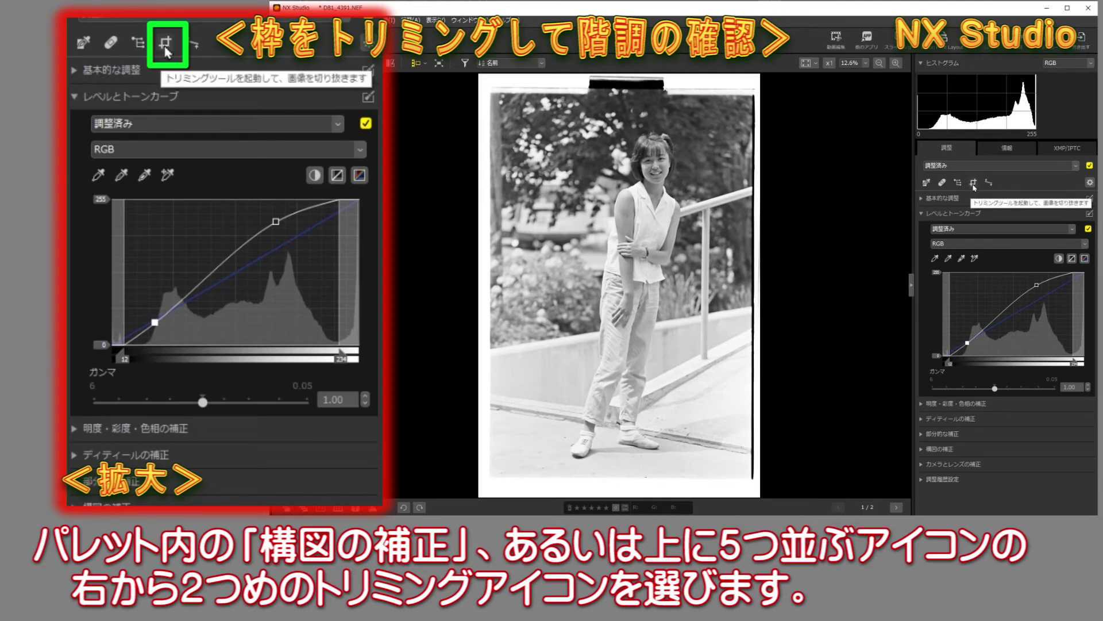
click(974, 184)
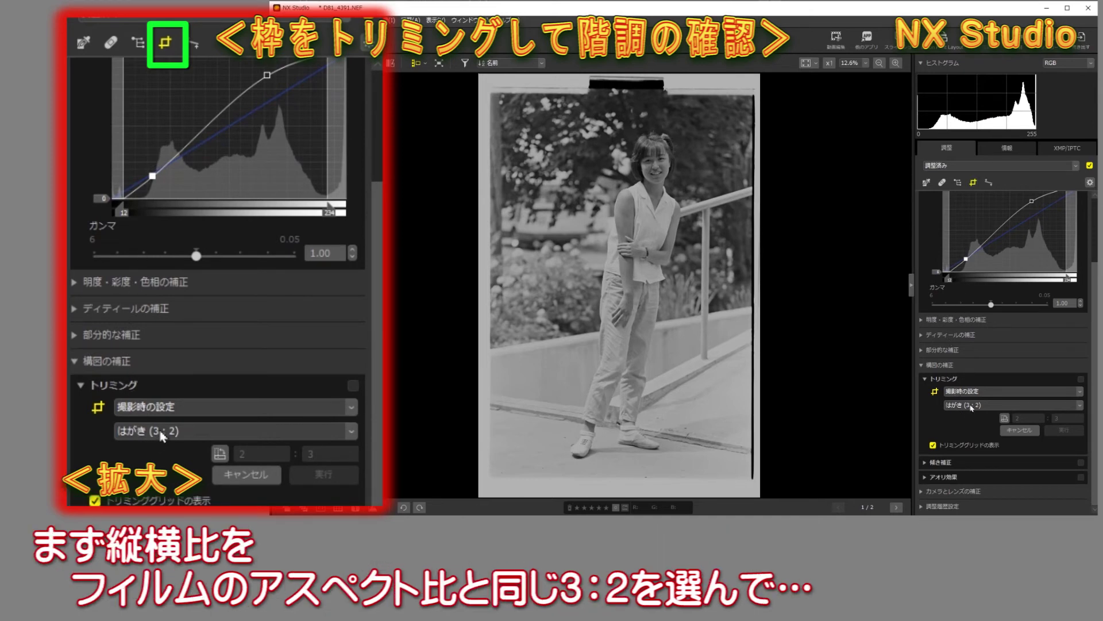
click(971, 407)
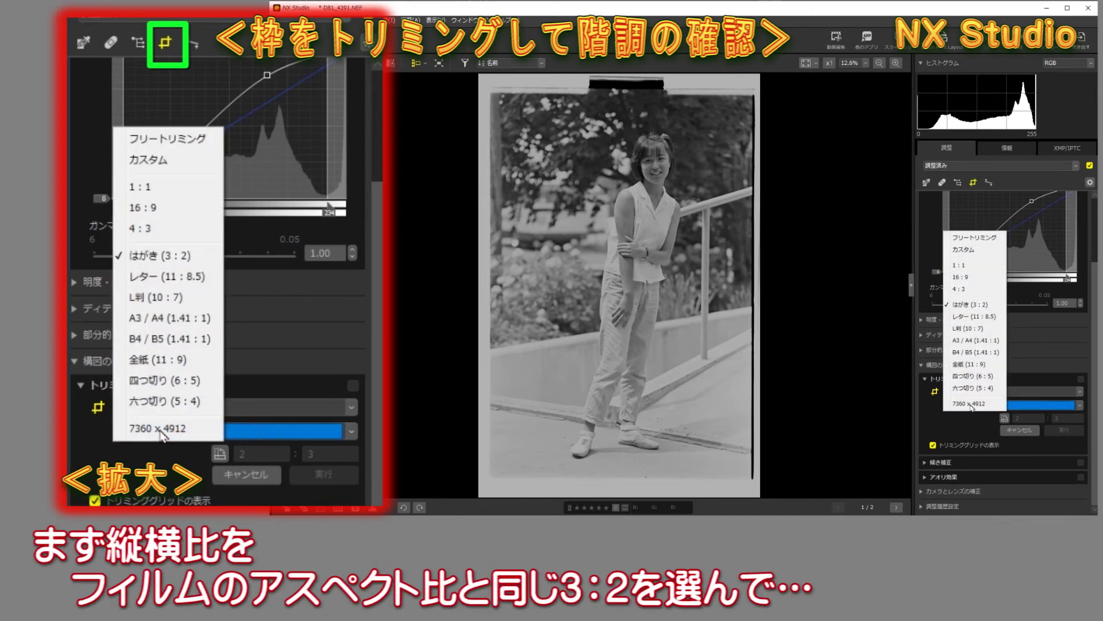
click(970, 305)
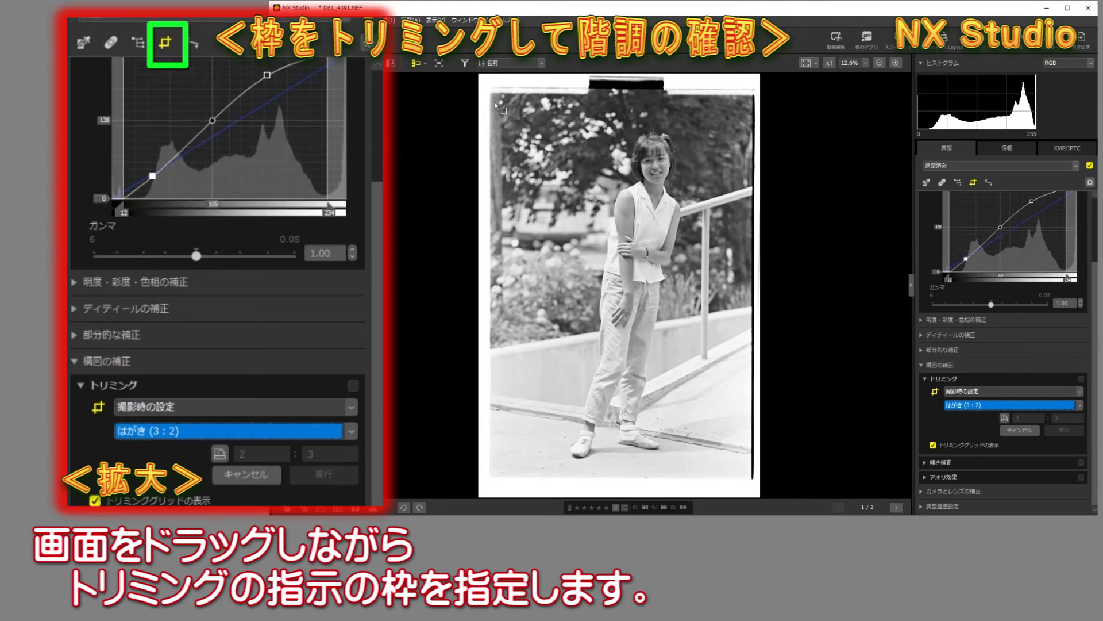
Step: Draw a 3:2 crop frame inside the film borders and apply it with 実行
mouse_move(497, 99)
mouse_down()
mouse_move(737, 374)
mouse_move(746, 436)
mouse_up()
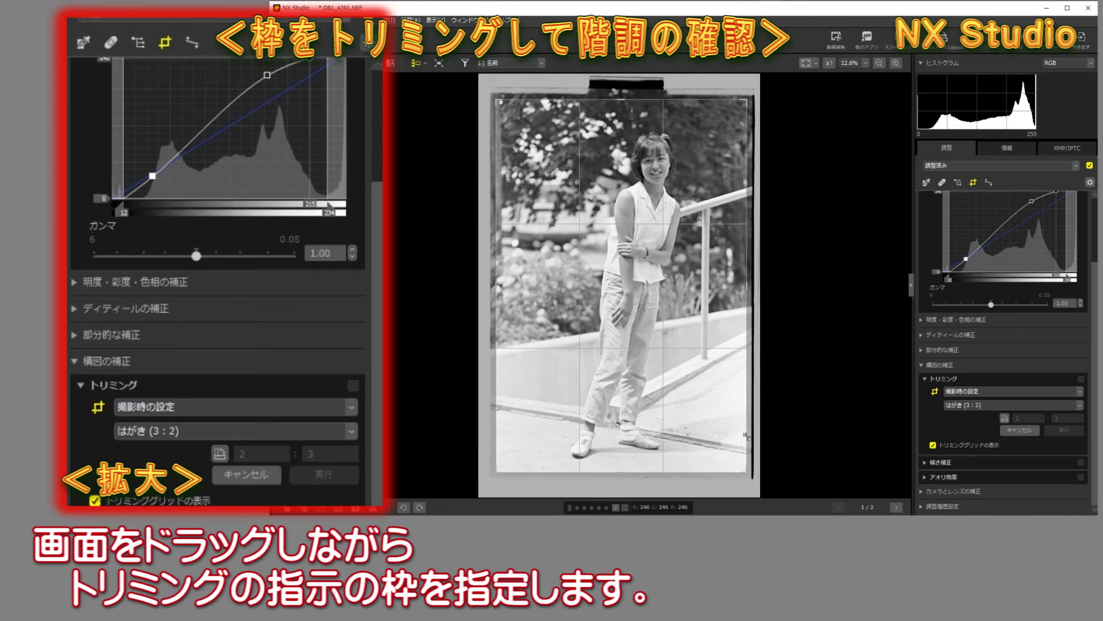
drag(746, 435, 747, 436)
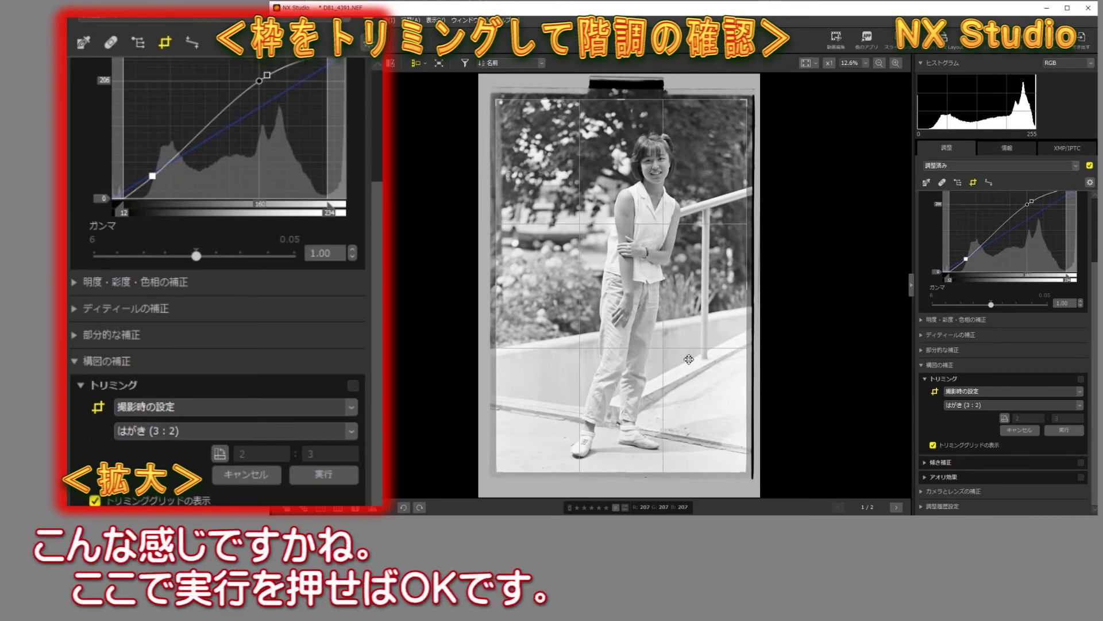
click(1062, 432)
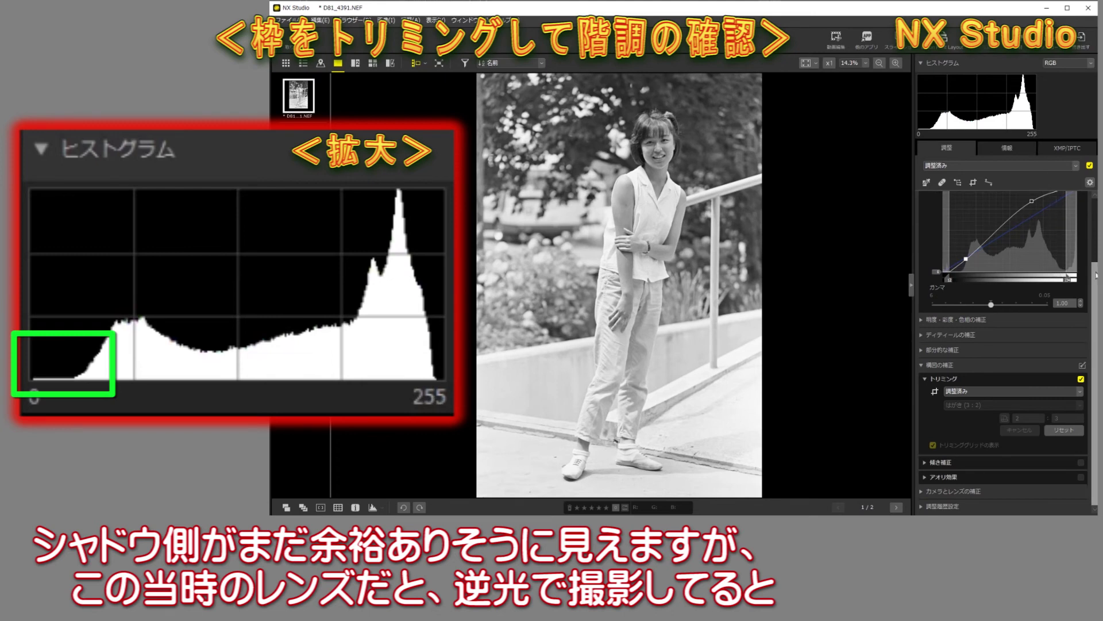
scroll(1096, 275, up, 1)
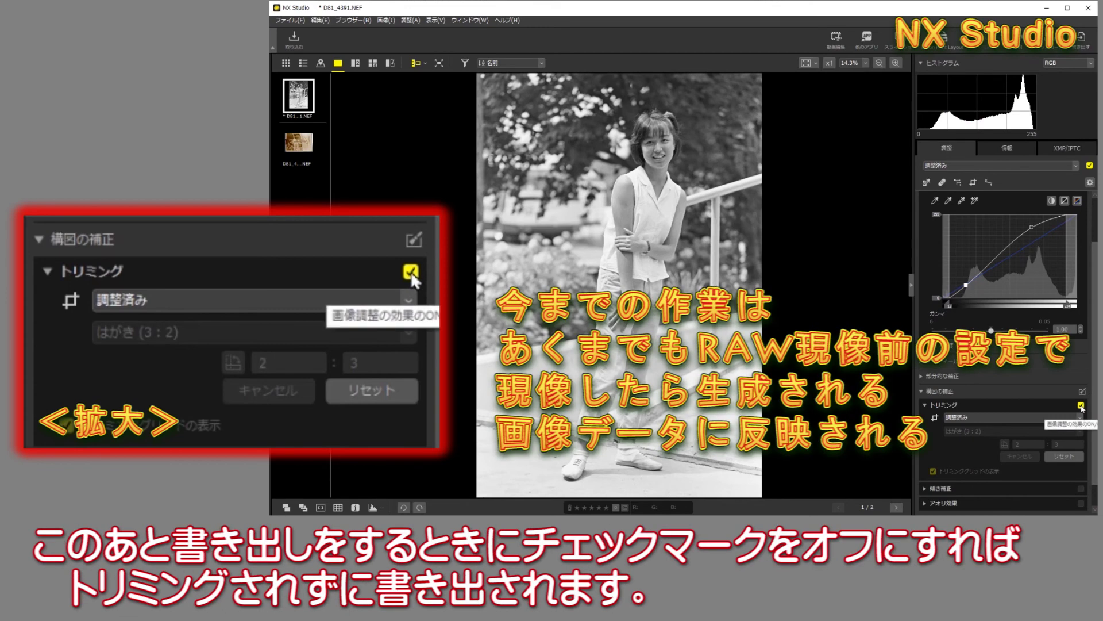
click(1081, 405)
click(1081, 406)
click(1081, 405)
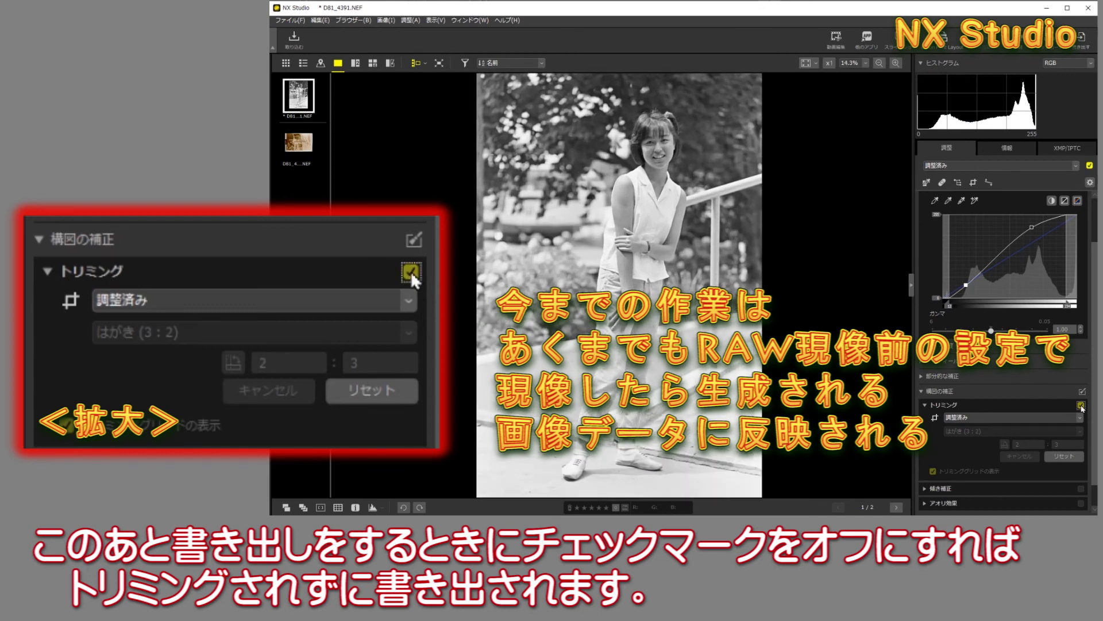
click(1081, 405)
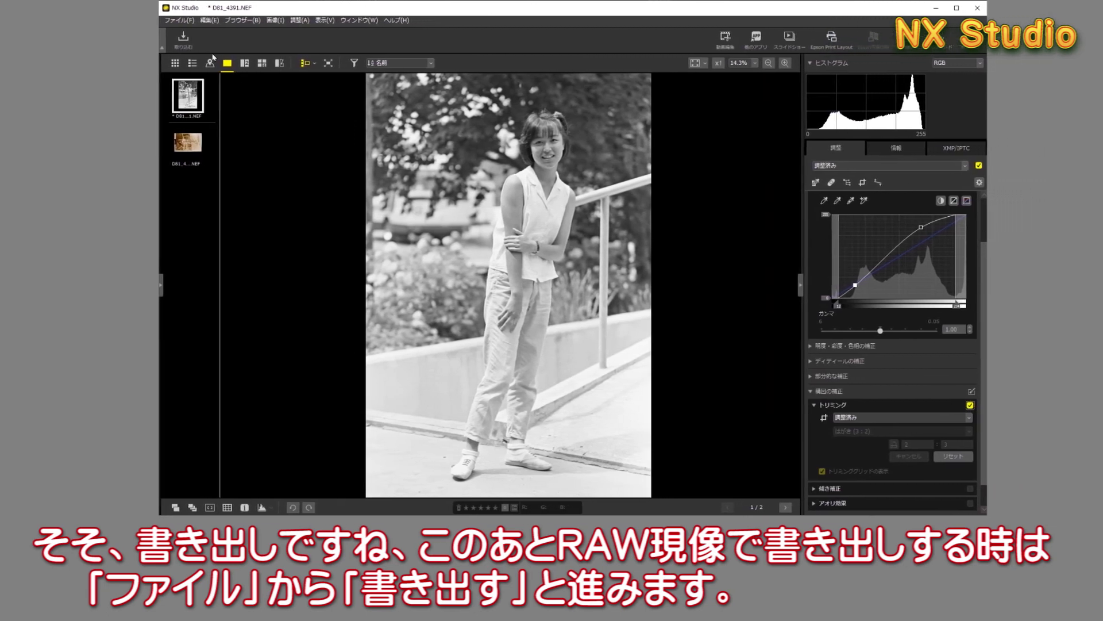
Step: Export the cropped portrait via File > 書き出す with TIFF (16 ビット) as the output format
click(157, 20)
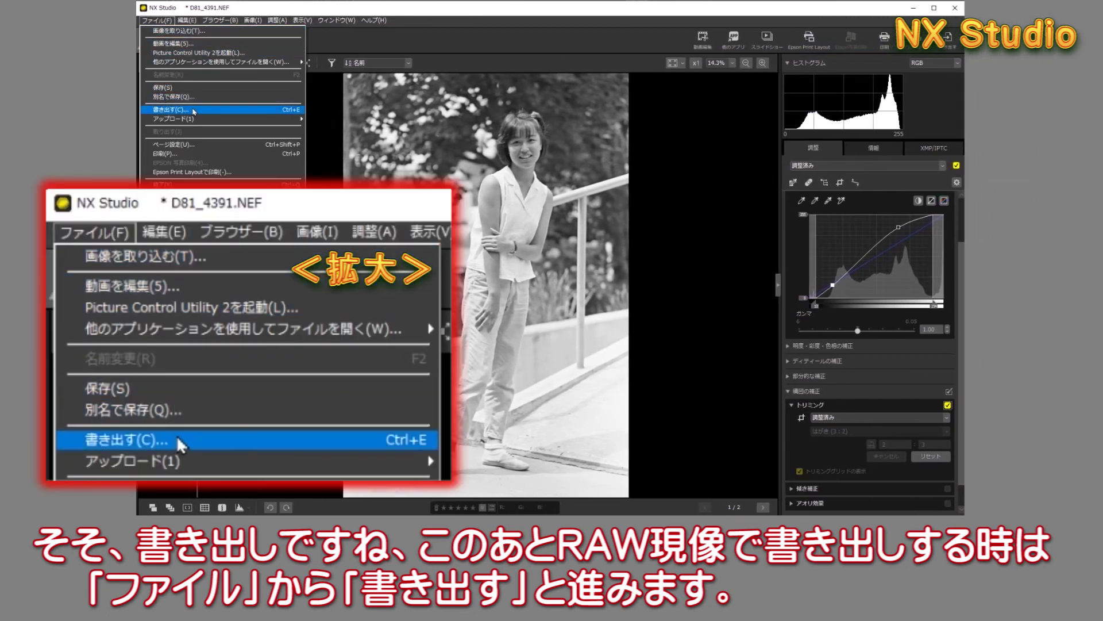
click(193, 109)
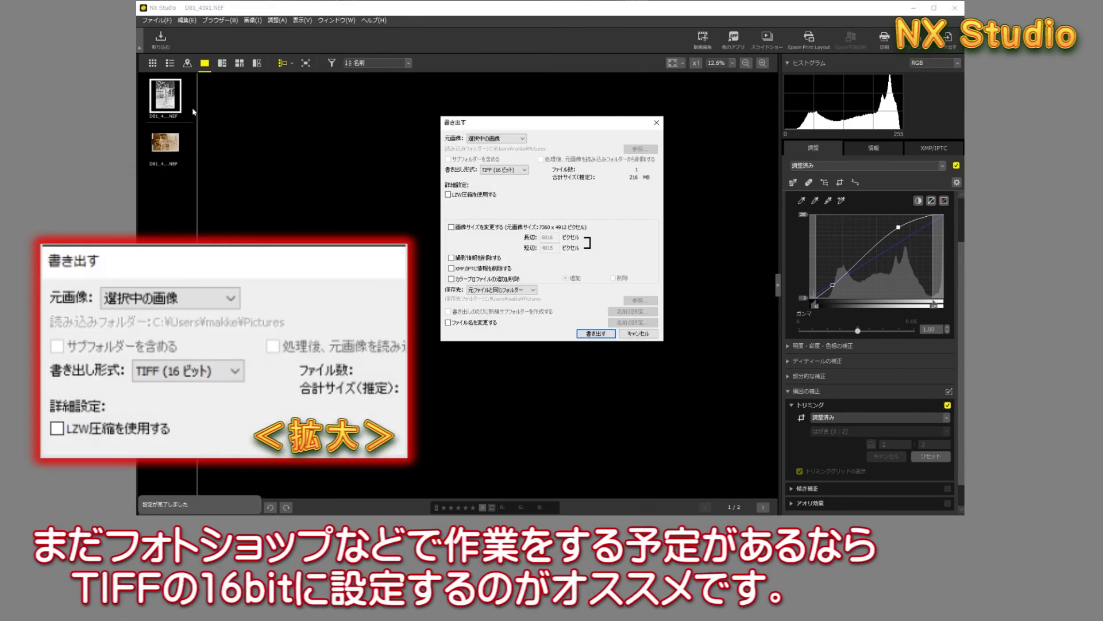
click(514, 171)
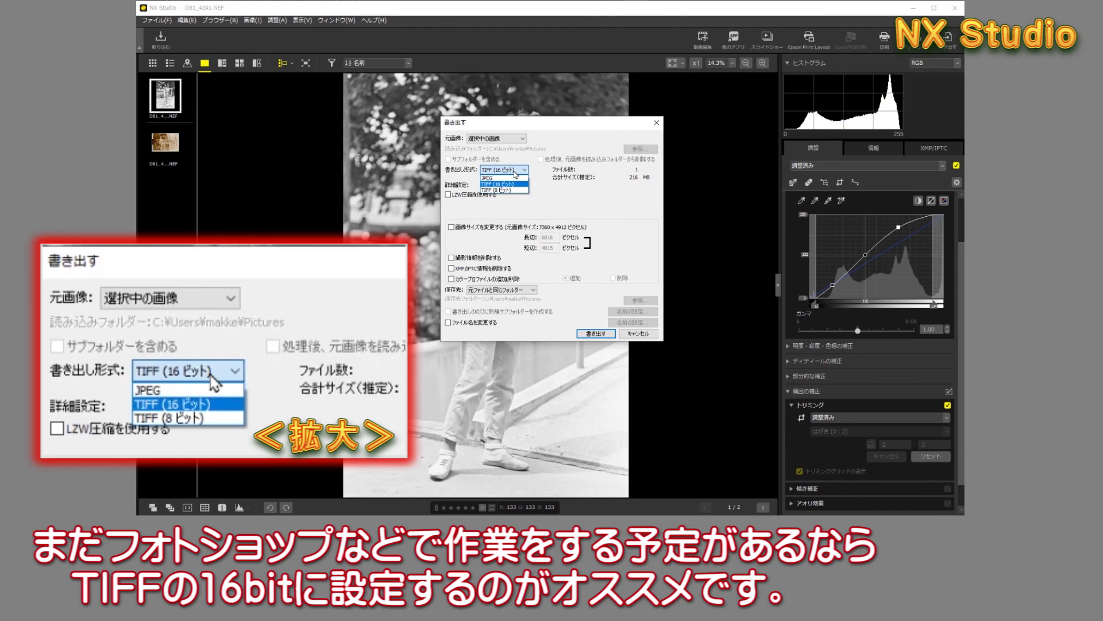
click(515, 173)
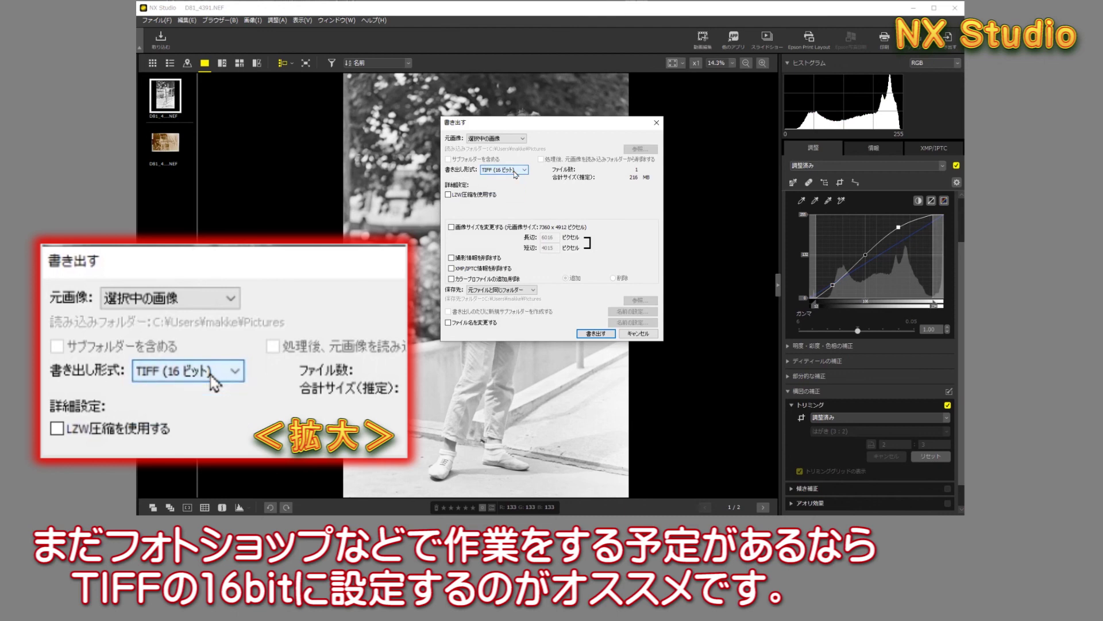
click(596, 334)
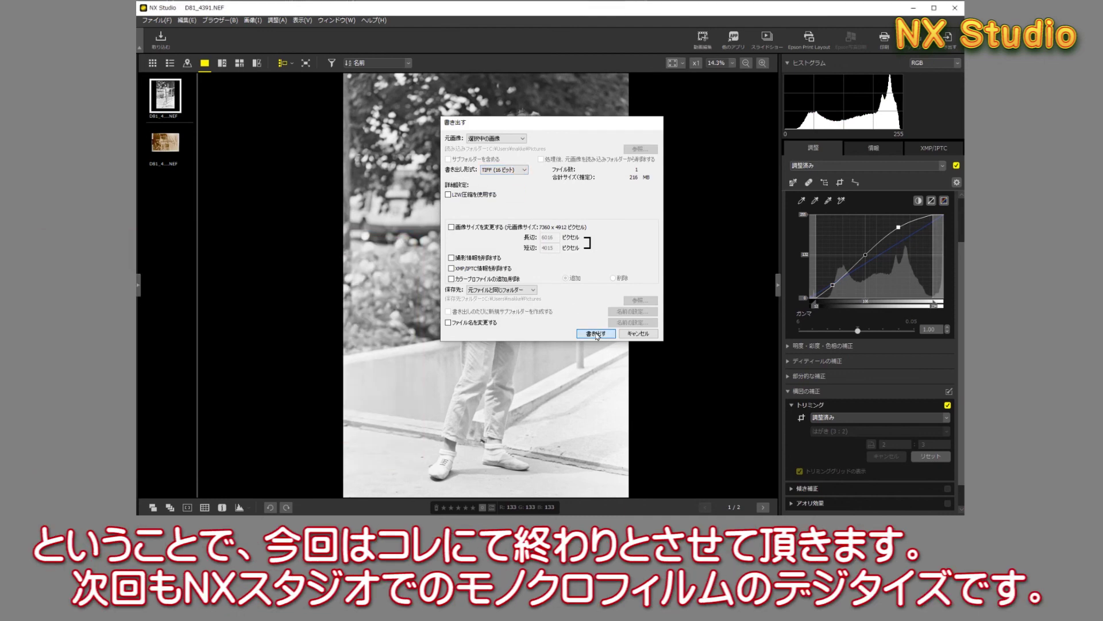